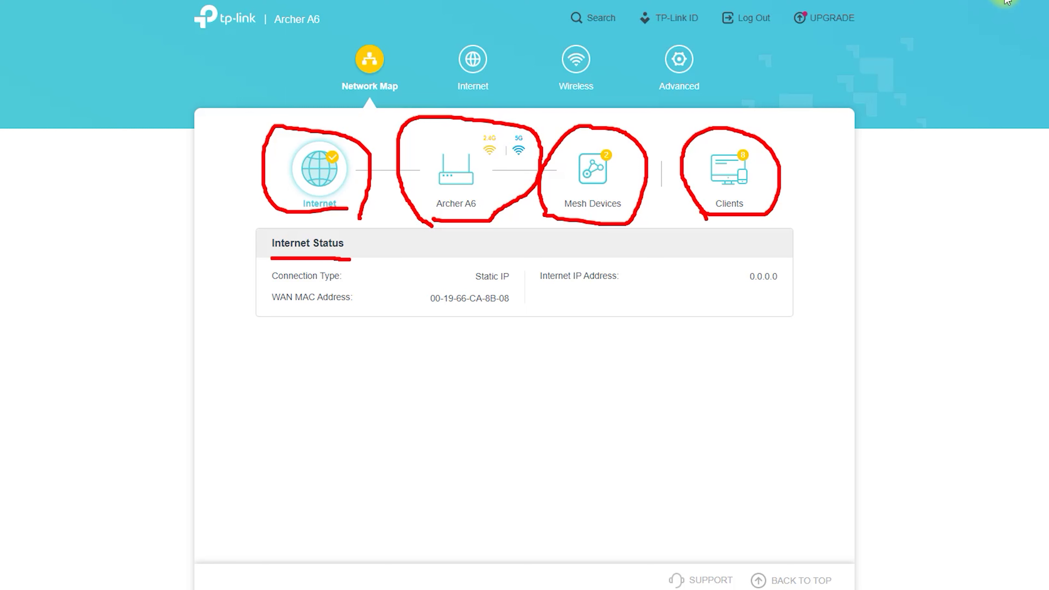
mouse_move(415, 88)
left_mouse_down()
mouse_move(360, 37)
mouse_move(338, 113)
left_mouse_up()
left_click_drag(516, 55, 436, 71)
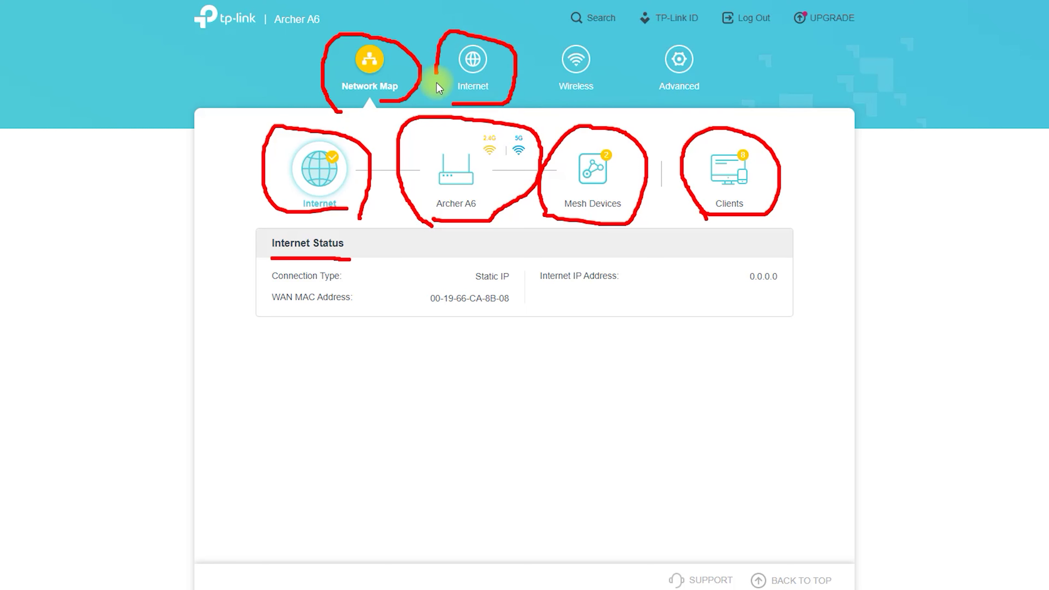
mouse_move(573, 109)
left_mouse_down()
mouse_move(613, 99)
mouse_move(573, 41)
left_mouse_up()
mouse_move(658, 109)
left_mouse_down()
mouse_move(702, 101)
mouse_move(698, 33)
mouse_move(652, 49)
mouse_move(669, 112)
left_mouse_up()
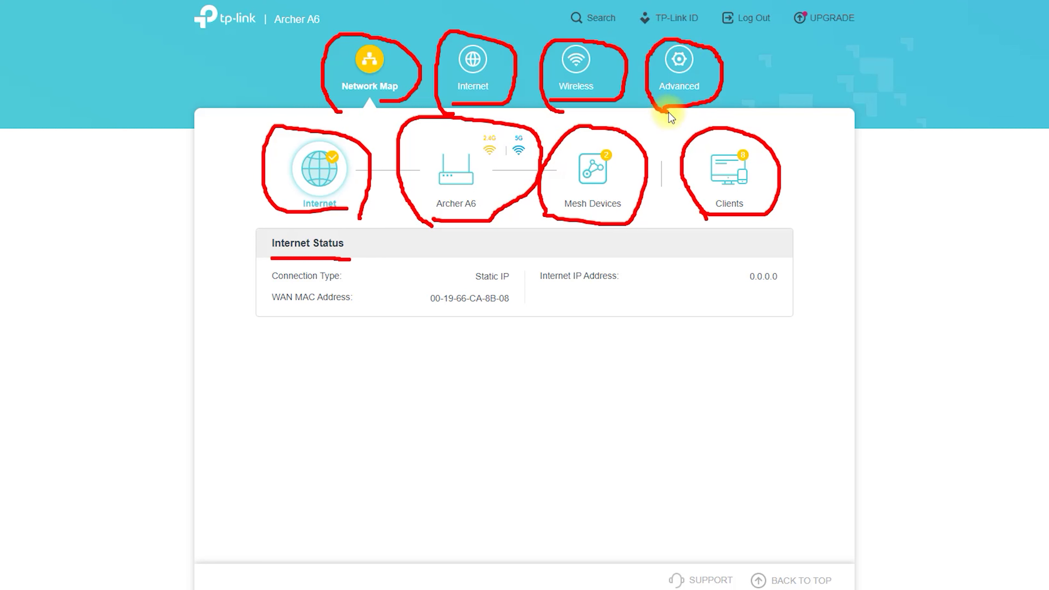
key("Escape")
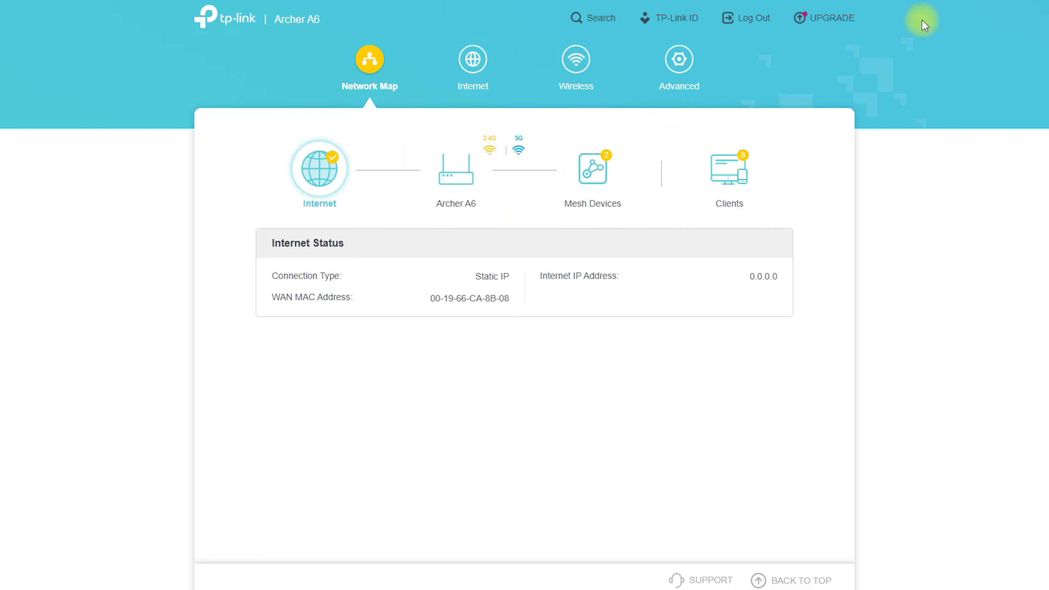
- View the firmware upgrade page and the Archer A6's router, wireless, guest network and Ethernet details in the network map
left_click(823, 18)
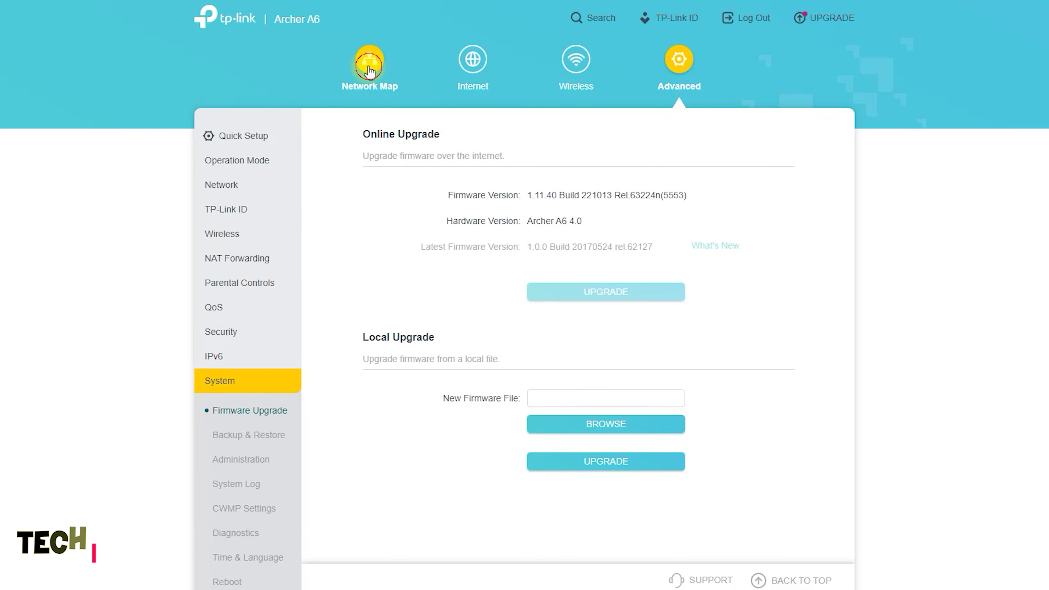
left_click(369, 64)
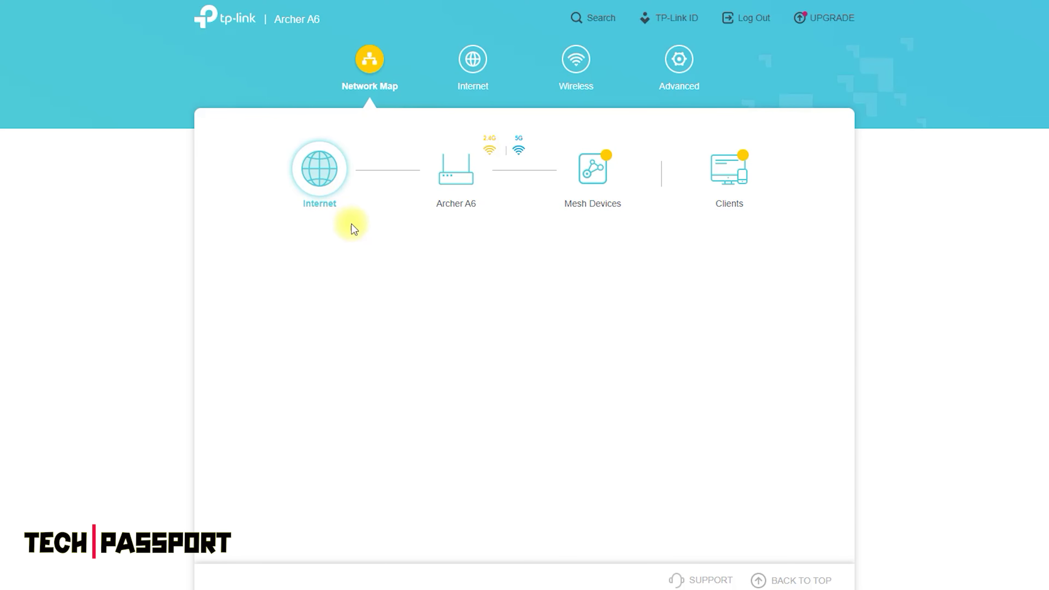
left_click(444, 182)
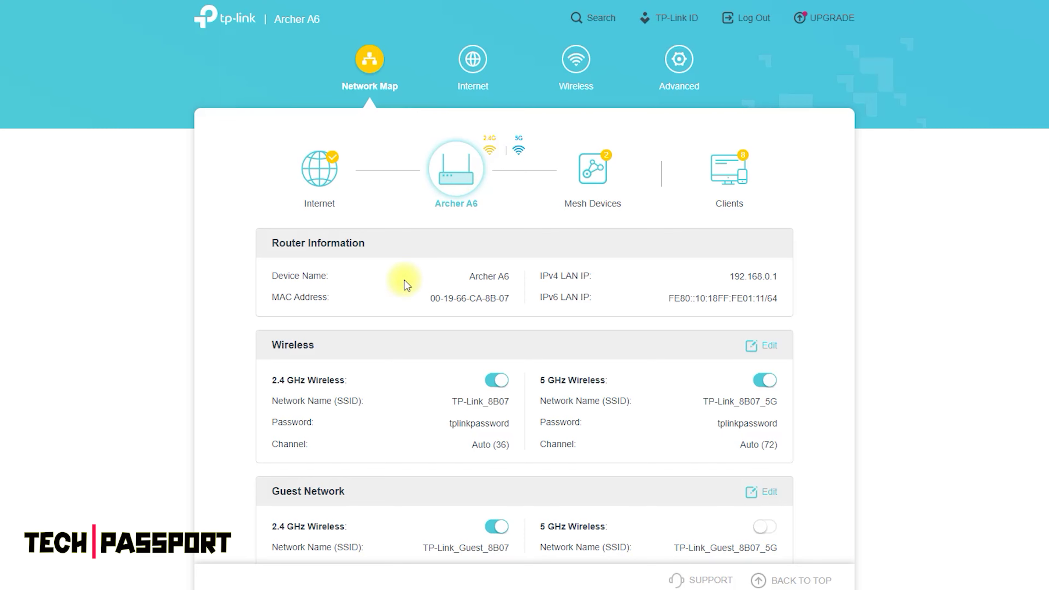
scroll(391, 313, "down", 3)
scroll(391, 313, "down", 1)
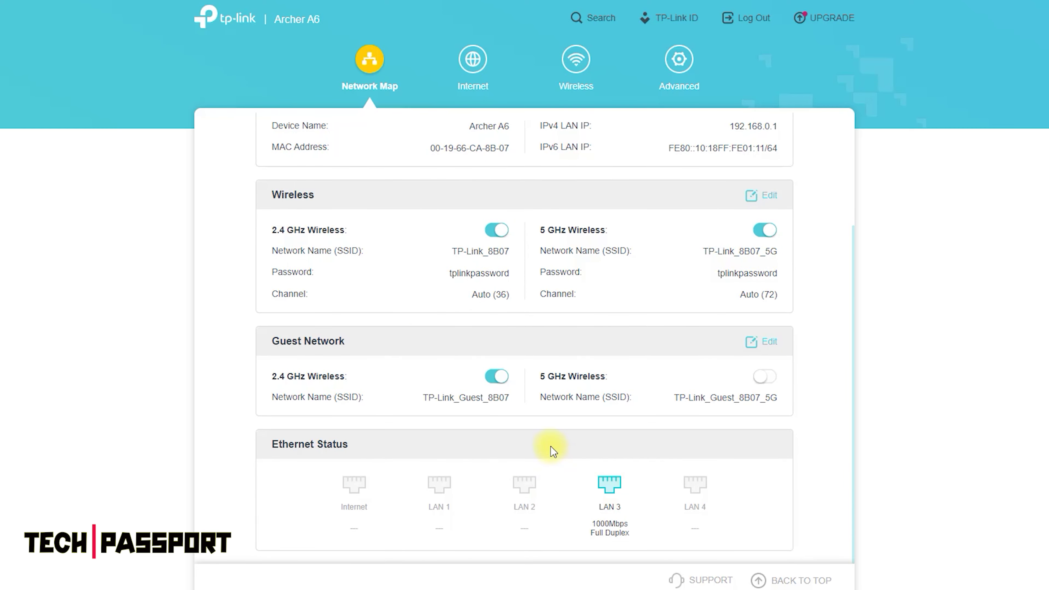
scroll(554, 451, "up", 4)
- View the mesh devices and look through the list of connected clients in the network map
left_click(586, 171)
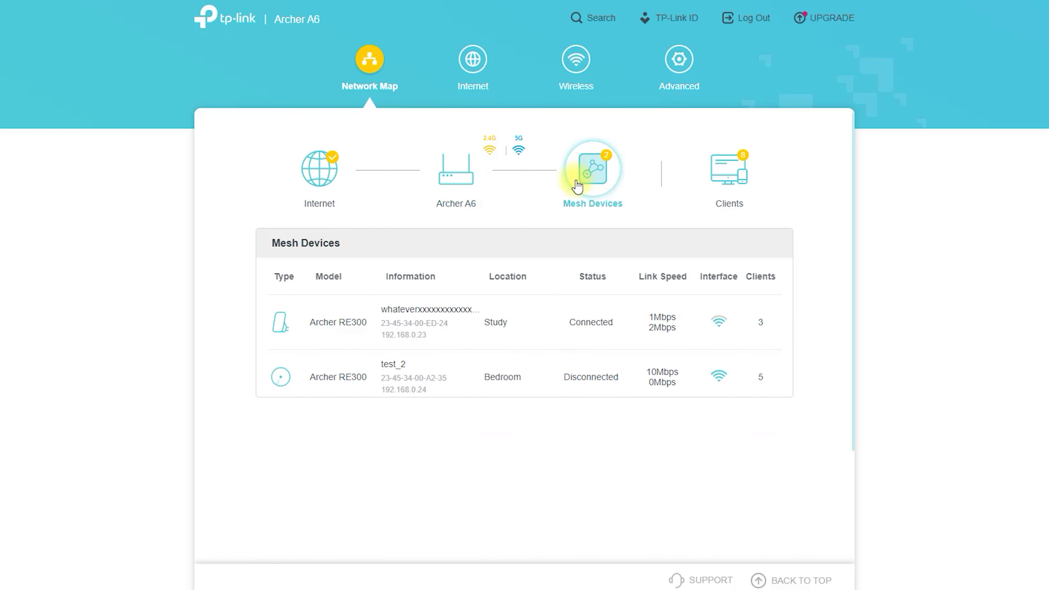
left_click(728, 174)
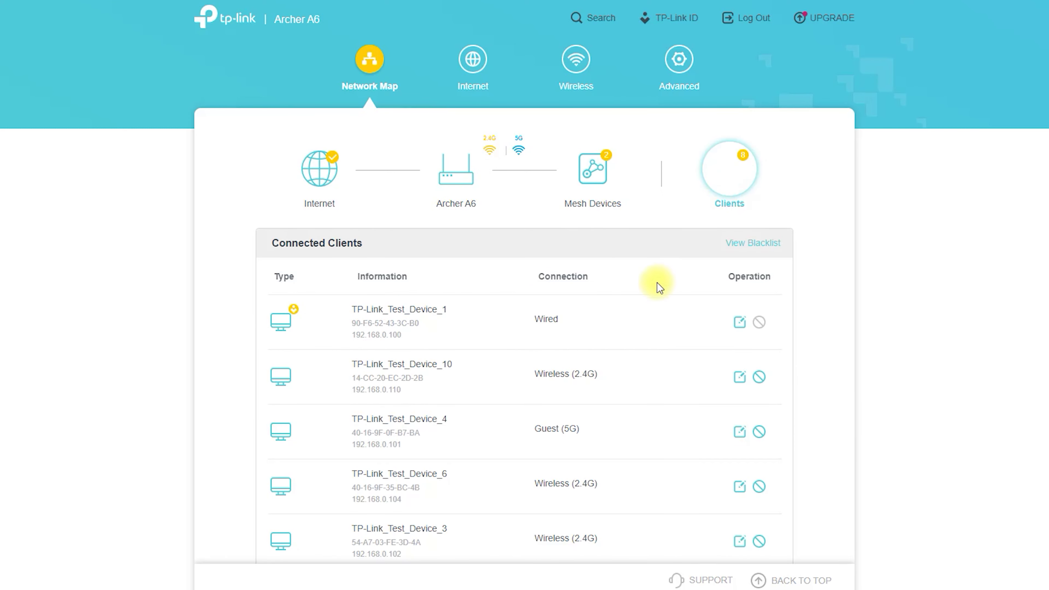
scroll(389, 369, "down", 4)
scroll(390, 369, "up", 4)
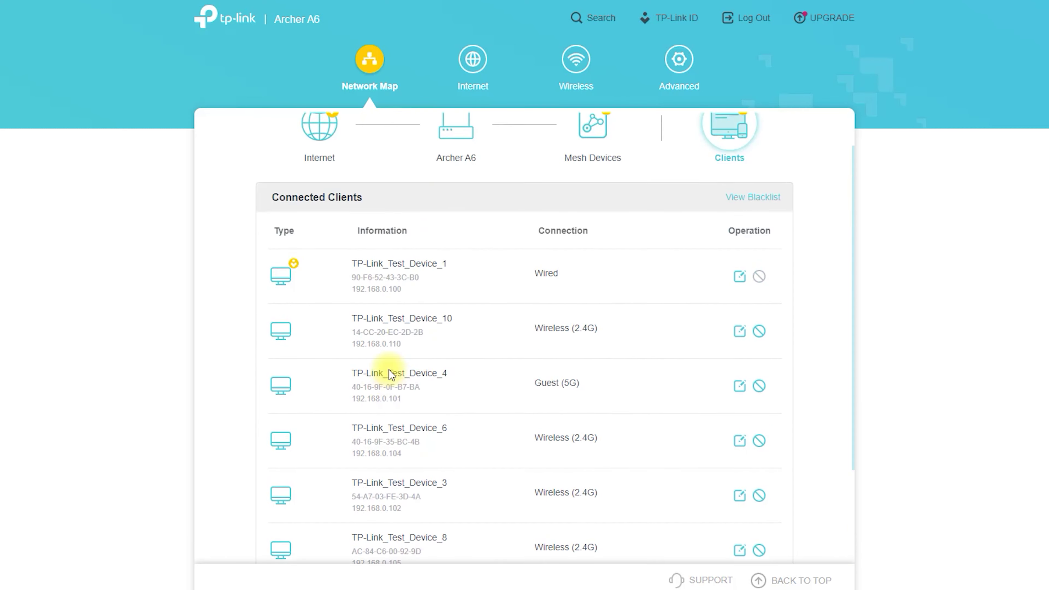
- In the basic internet settings, look through the connection types Dynamic IP, Static IP, PPPoE, L2TP and PPTP and the fields each one requires
left_click(471, 63)
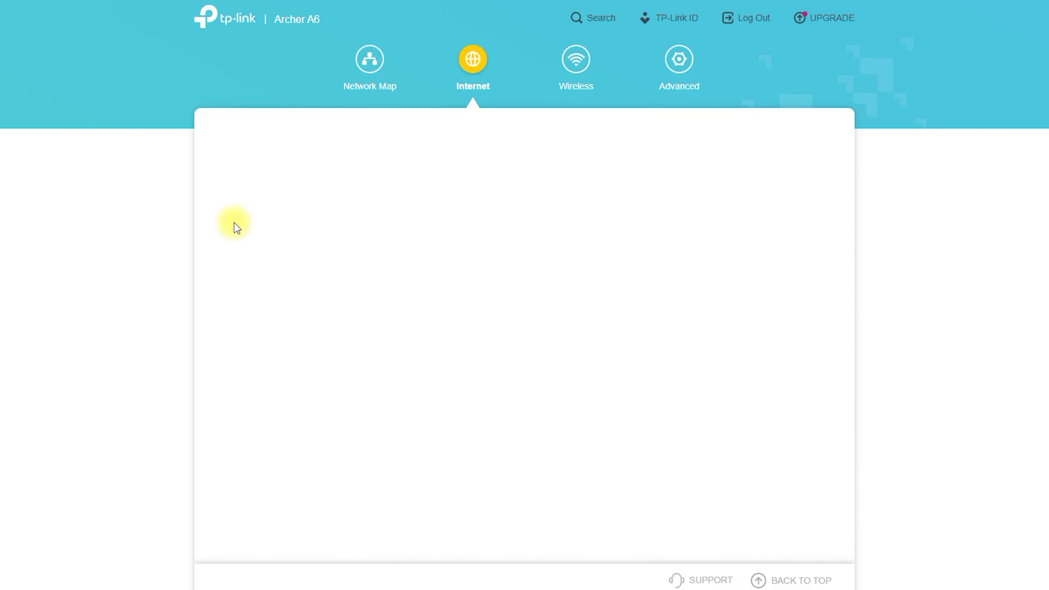
left_click(543, 200)
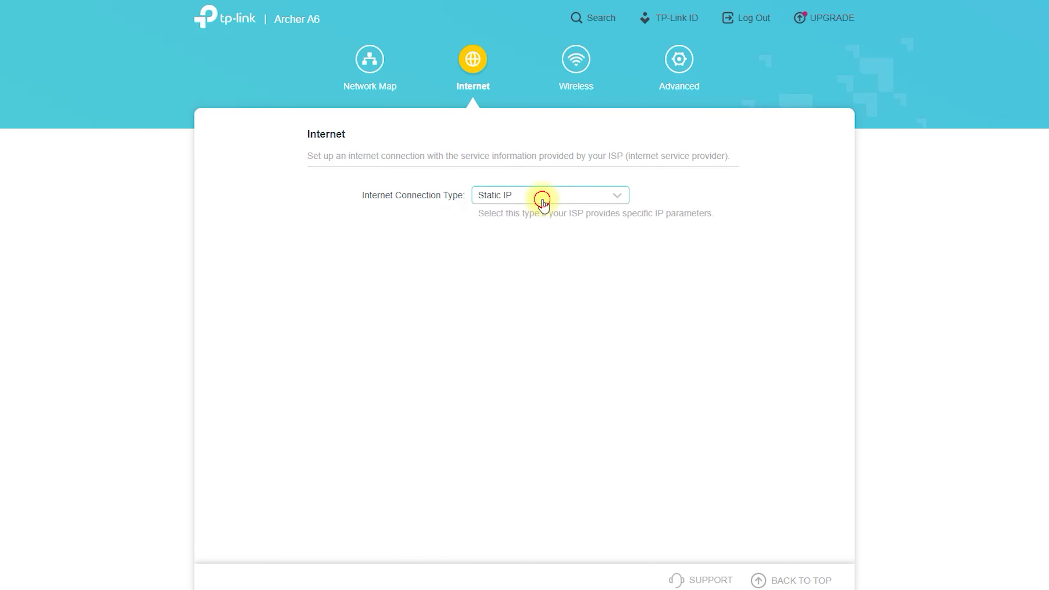
left_click(542, 200)
left_click(534, 226)
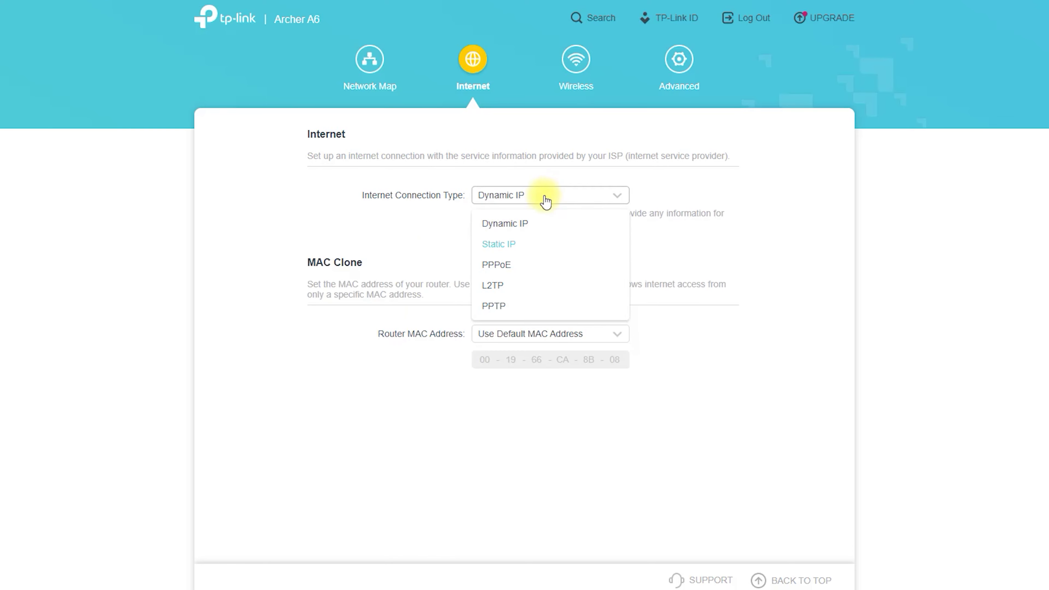
left_click(543, 199)
left_click(522, 251)
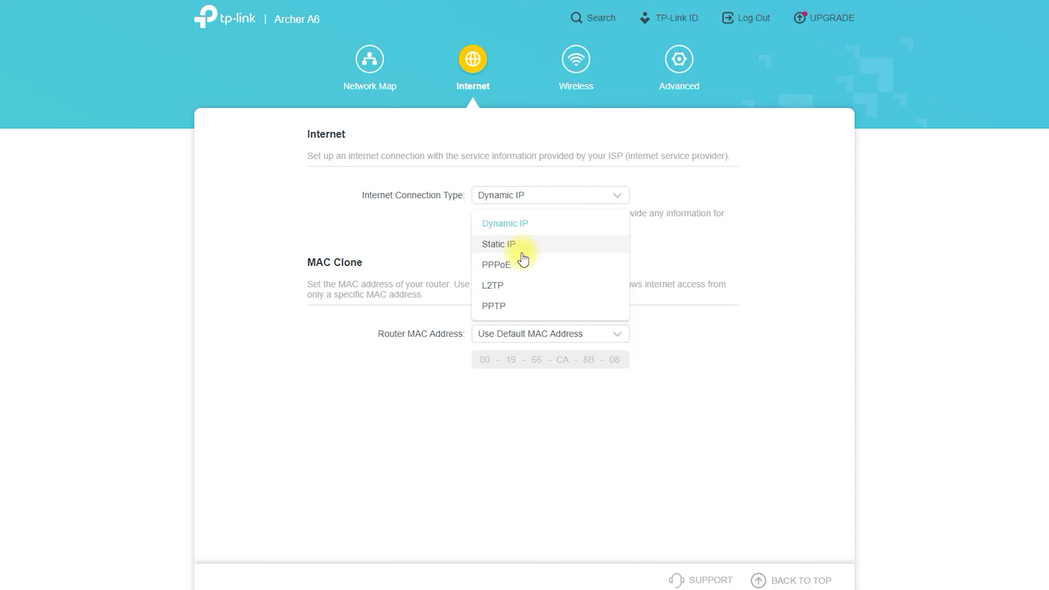
left_click(535, 197)
left_click(516, 267)
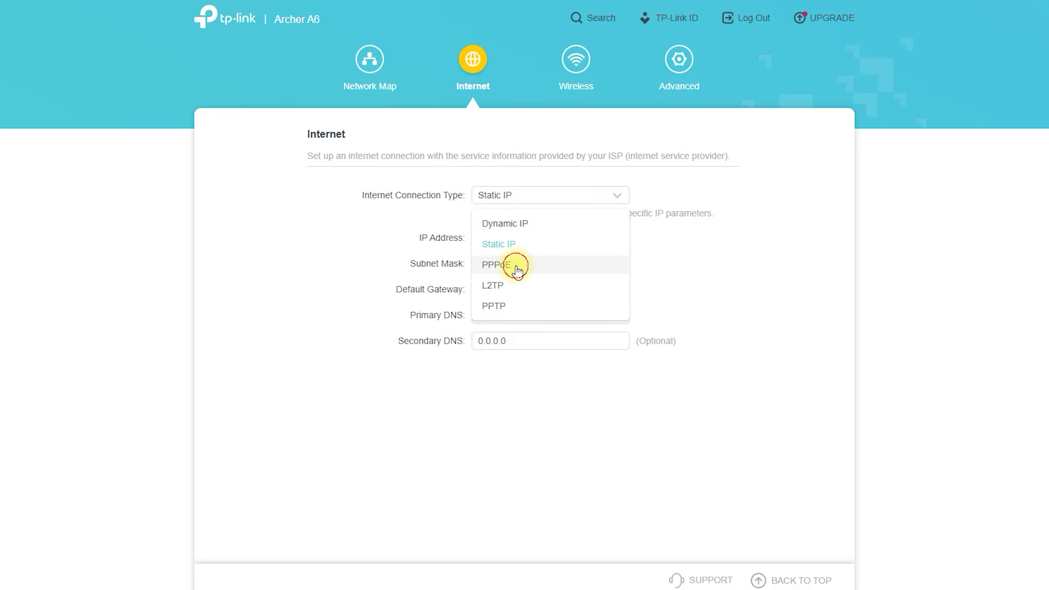
left_click(532, 202)
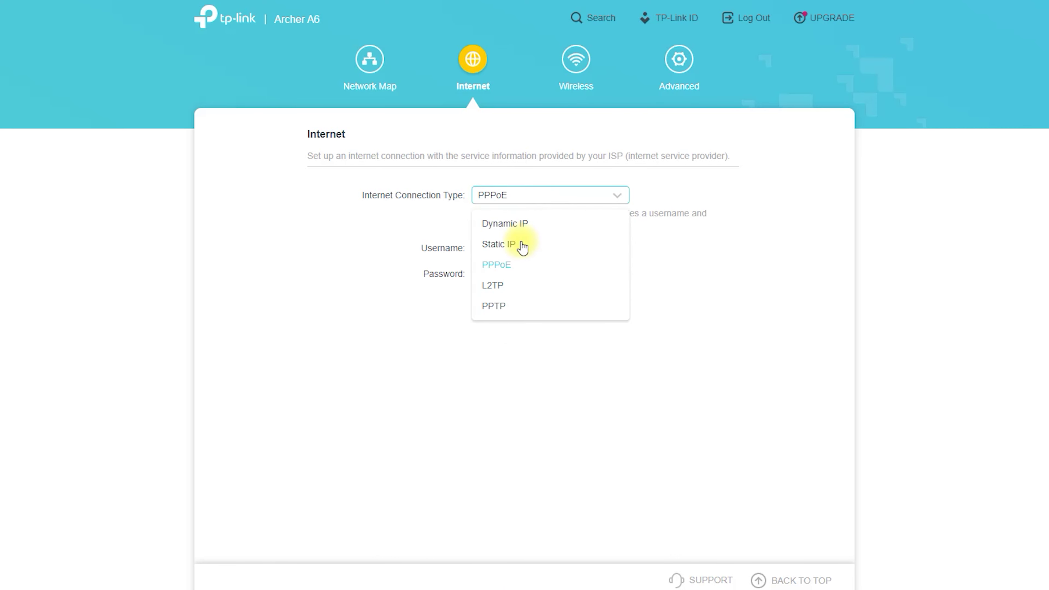
left_click(510, 286)
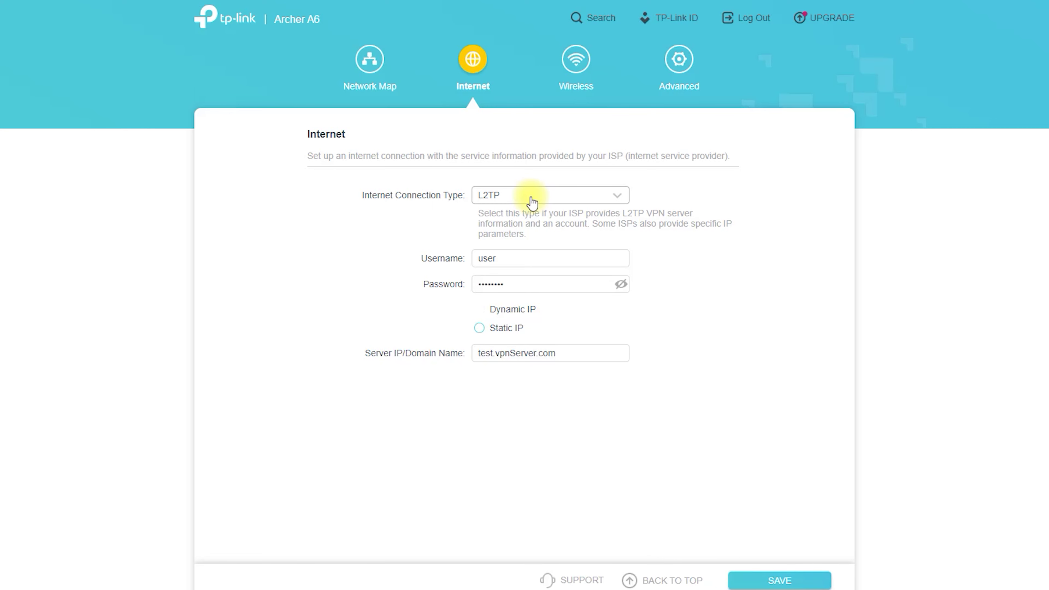
left_click(534, 201)
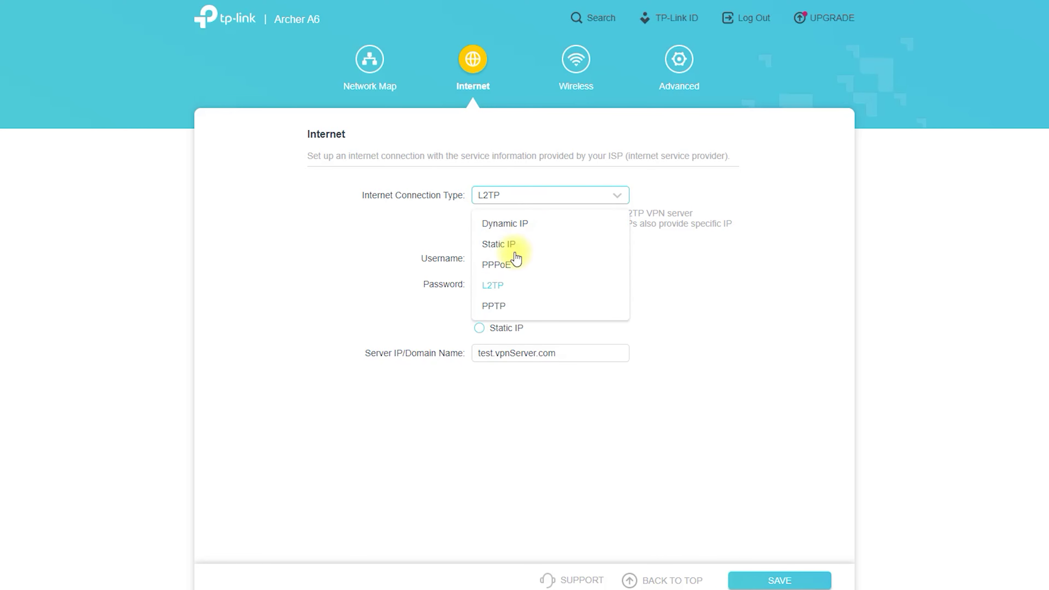
left_click(508, 311)
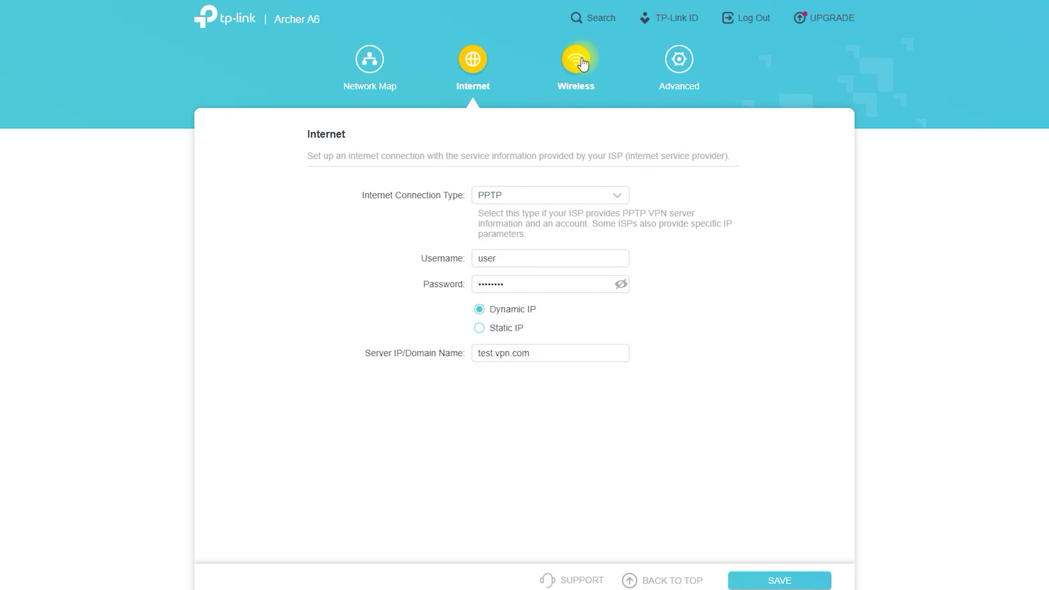
- Review the basic wireless settings: Smart Connect, the 2.4 GHz and 5 GHz names and passwords, and the guest network
left_click(575, 74)
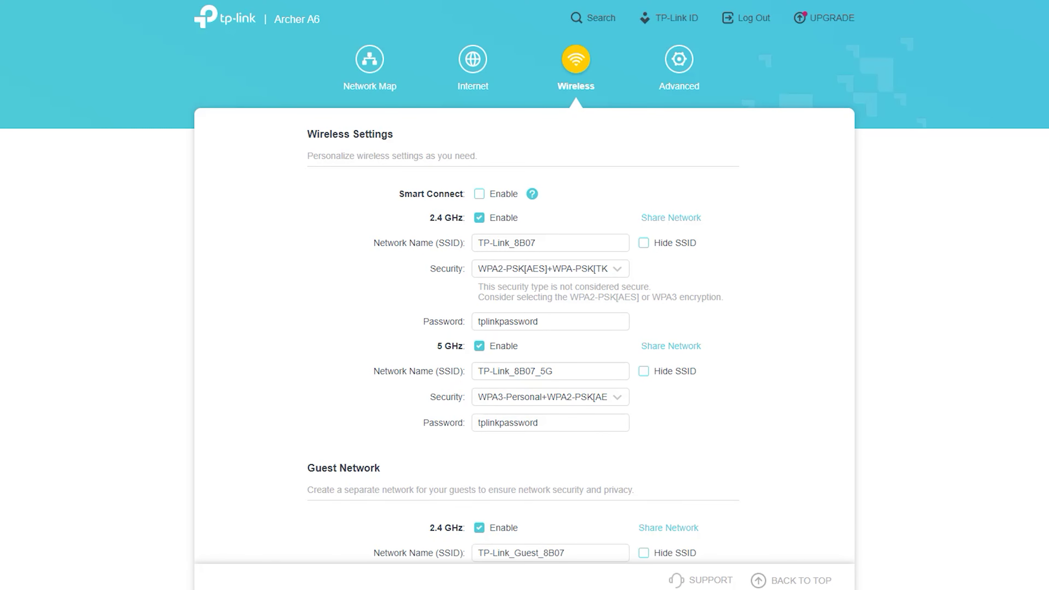
mouse_move(306, 146)
left_mouse_down()
mouse_move(388, 144)
mouse_move(359, 118)
mouse_move(299, 137)
left_mouse_up()
mouse_move(322, 481)
left_mouse_down()
mouse_move(394, 484)
mouse_move(276, 469)
mouse_move(353, 491)
left_mouse_up()
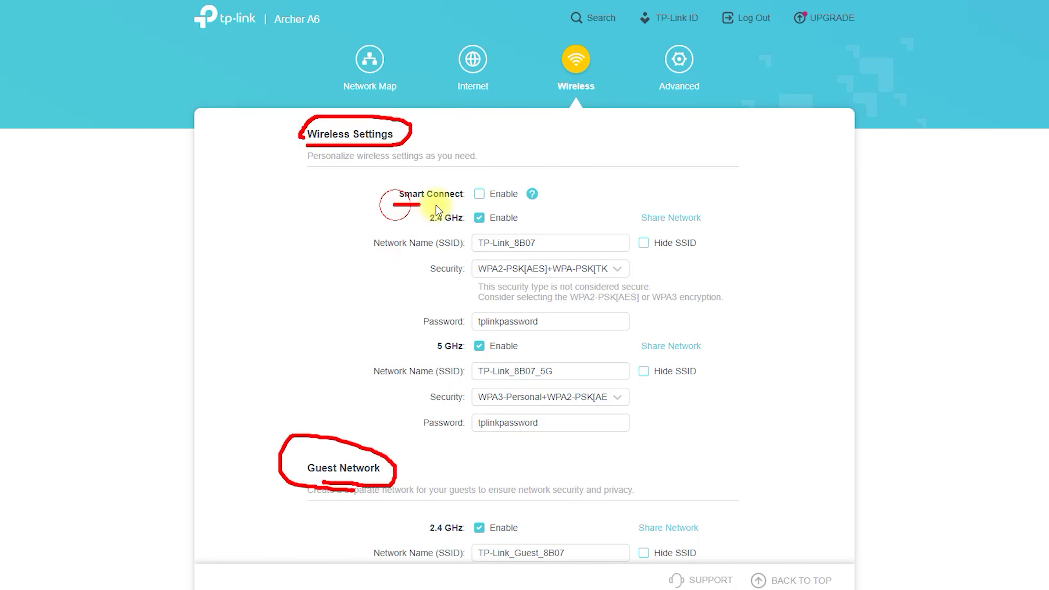
left_click_drag(444, 227, 469, 226)
mouse_move(375, 253)
left_mouse_down()
mouse_move(528, 263)
mouse_move(525, 231)
mouse_move(475, 239)
mouse_move(485, 257)
left_mouse_up()
mouse_move(475, 336)
left_mouse_down()
mouse_move(554, 326)
mouse_move(463, 316)
mouse_move(475, 337)
mouse_move(527, 356)
left_mouse_up()
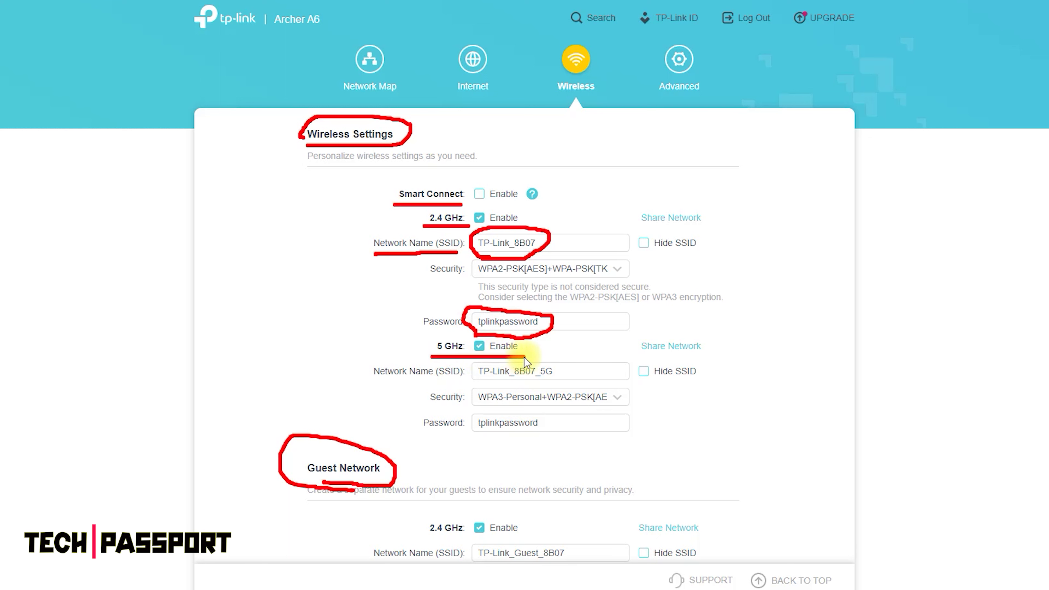
left_click_drag(383, 385, 472, 387)
mouse_move(432, 437)
left_mouse_down()
mouse_move(533, 446)
mouse_move(495, 410)
mouse_move(413, 414)
mouse_move(433, 439)
left_mouse_up()
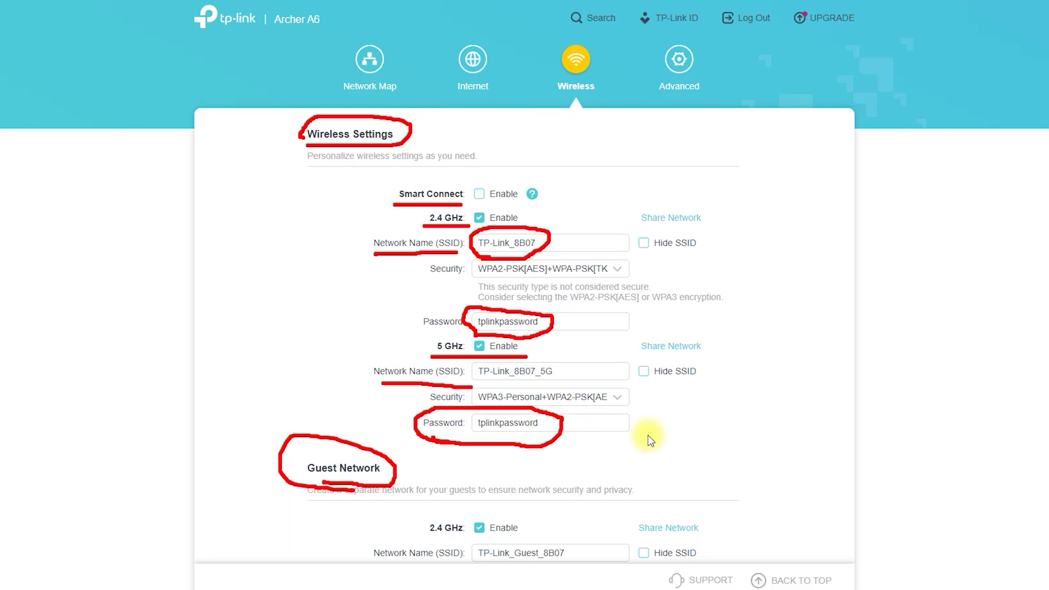
scroll(643, 422, "down", 3)
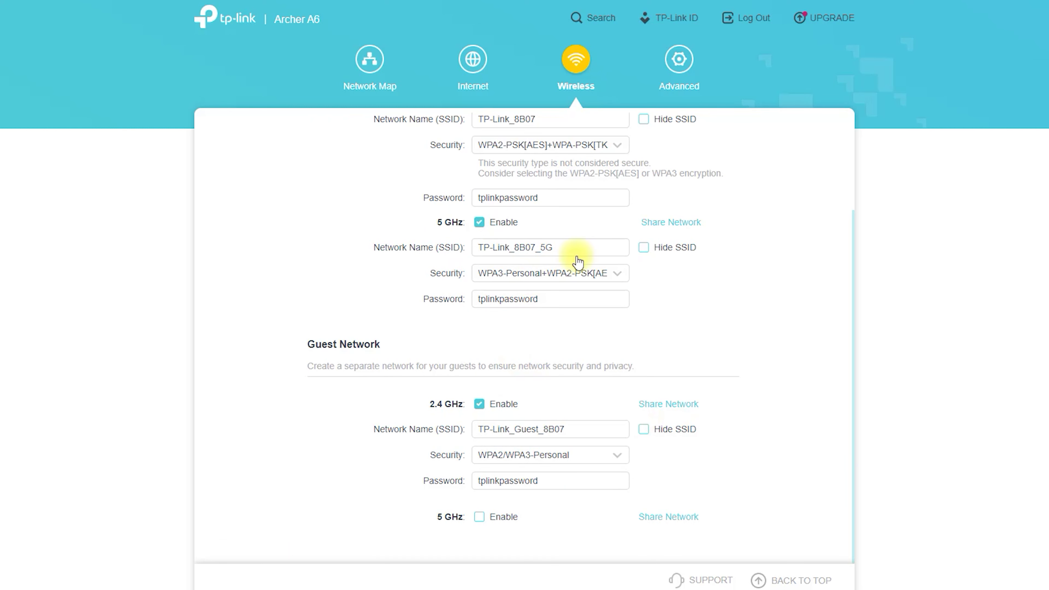
- Open the advanced operation mode settings and examine the connection diagrams for Router Mode and Access Point Mode
left_click(679, 66)
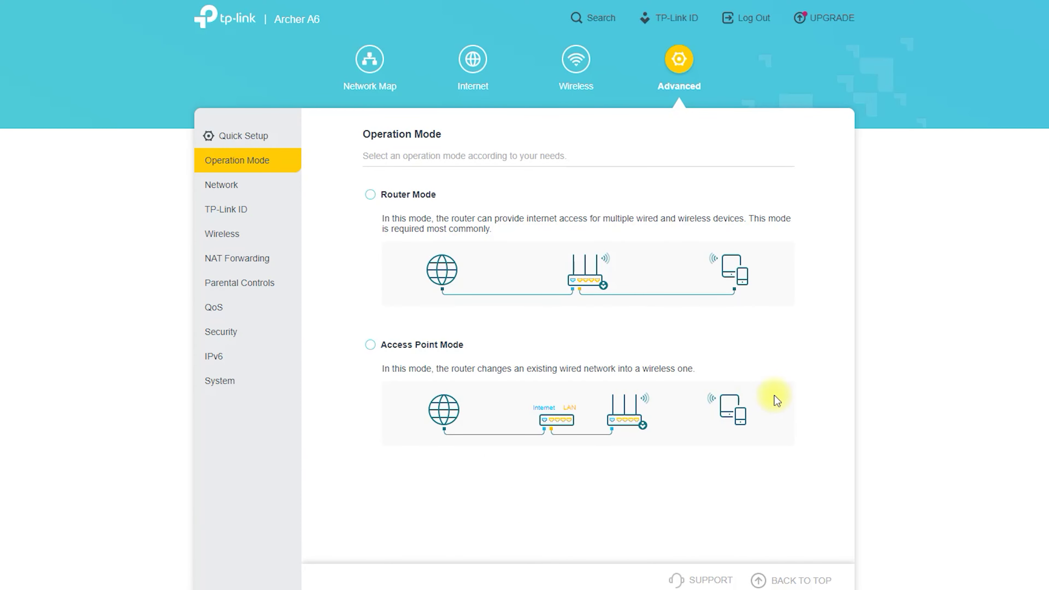
left_click_drag(388, 210, 426, 210)
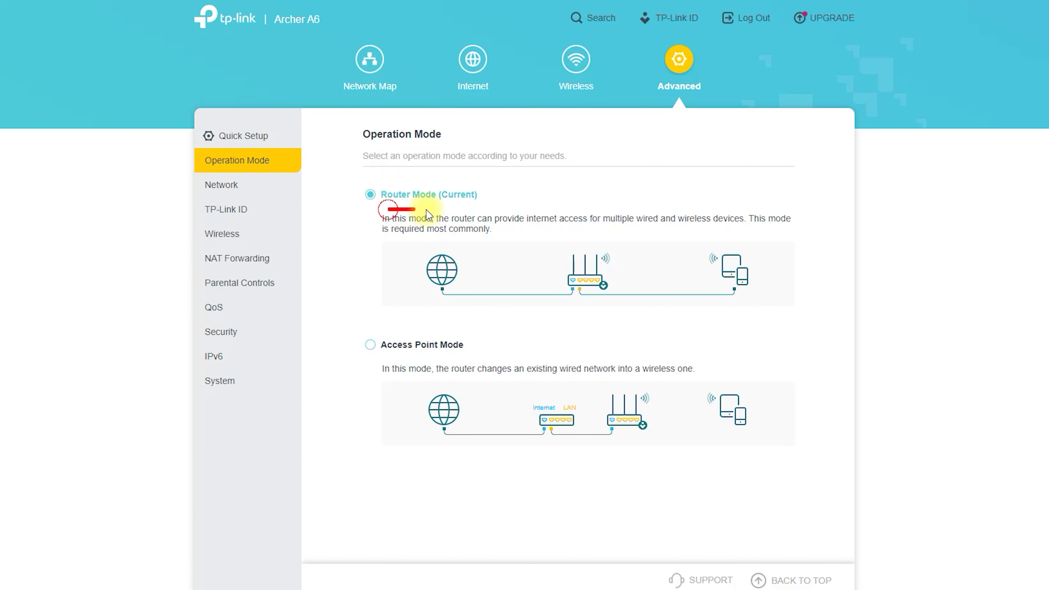
mouse_move(500, 187)
left_mouse_down()
mouse_move(373, 178)
mouse_move(404, 120)
left_mouse_up()
mouse_move(442, 299)
left_mouse_down()
mouse_move(463, 263)
mouse_move(545, 281)
left_mouse_up()
left_click_drag(634, 282, 706, 281)
left_click(685, 291)
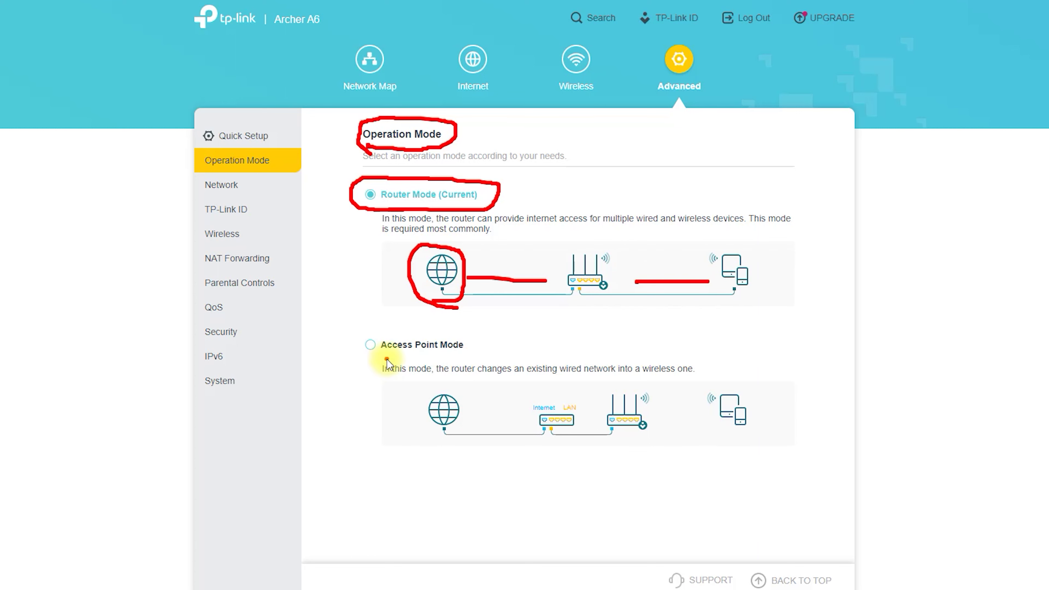
left_click_drag(387, 359, 489, 350)
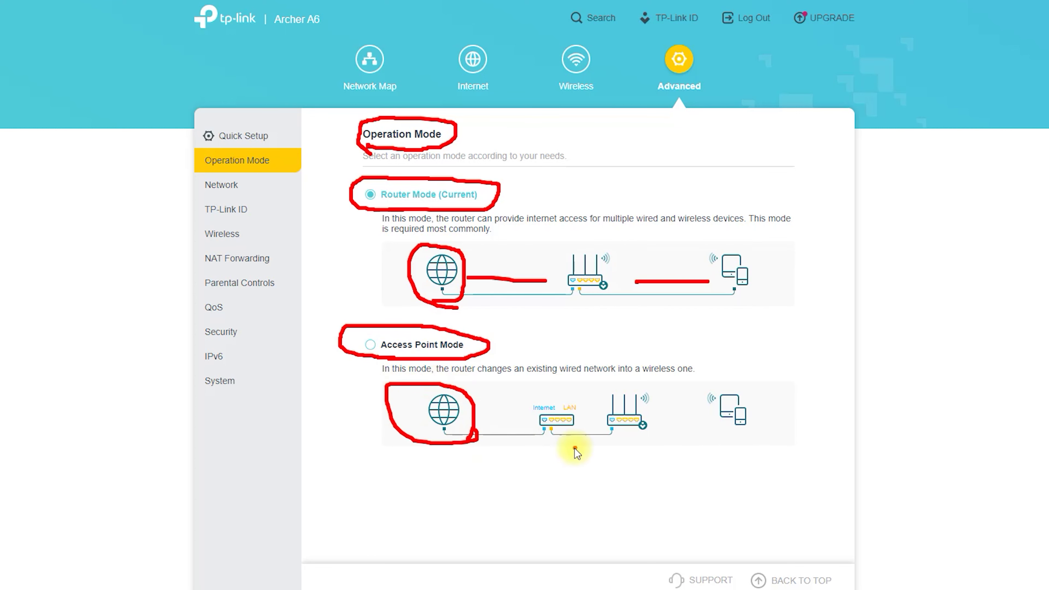
mouse_move(517, 445)
left_mouse_down()
mouse_move(585, 443)
mouse_move(526, 393)
mouse_move(520, 429)
left_mouse_up()
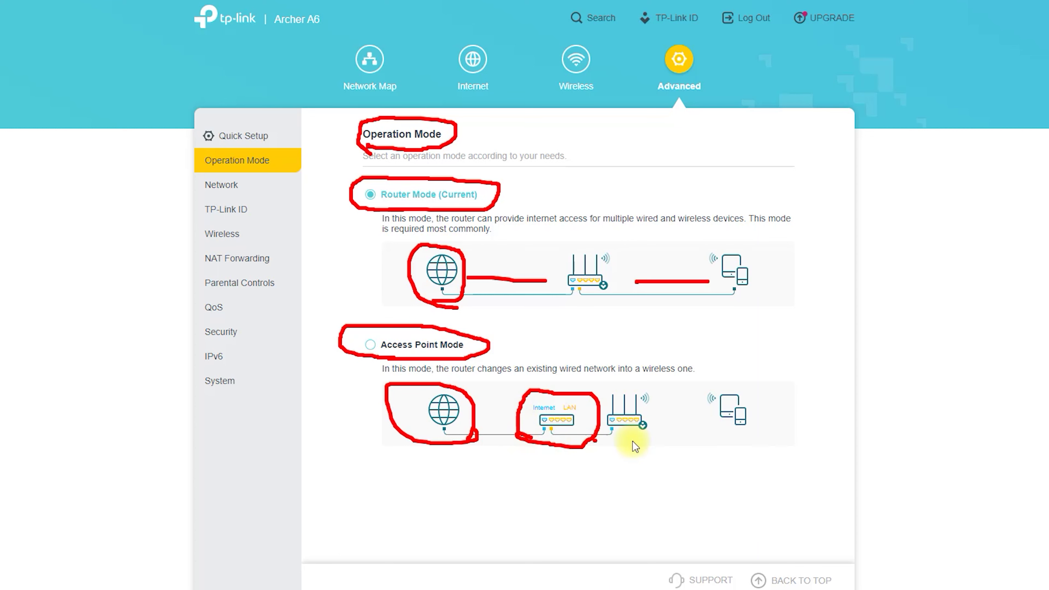
left_click_drag(629, 441, 619, 382)
mouse_move(697, 420)
left_mouse_down()
mouse_move(769, 398)
mouse_move(690, 419)
mouse_move(725, 445)
left_mouse_up()
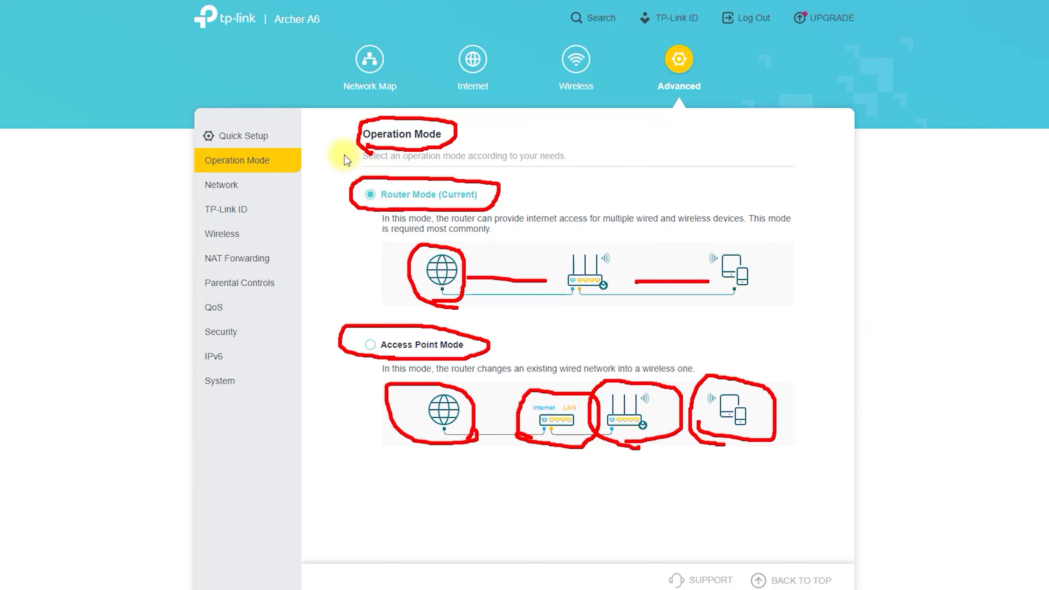
key("Escape")
- Review the advanced network status page, including the Internet, LAN, DHCP Server and Dynamic DNS sections
left_click(280, 184)
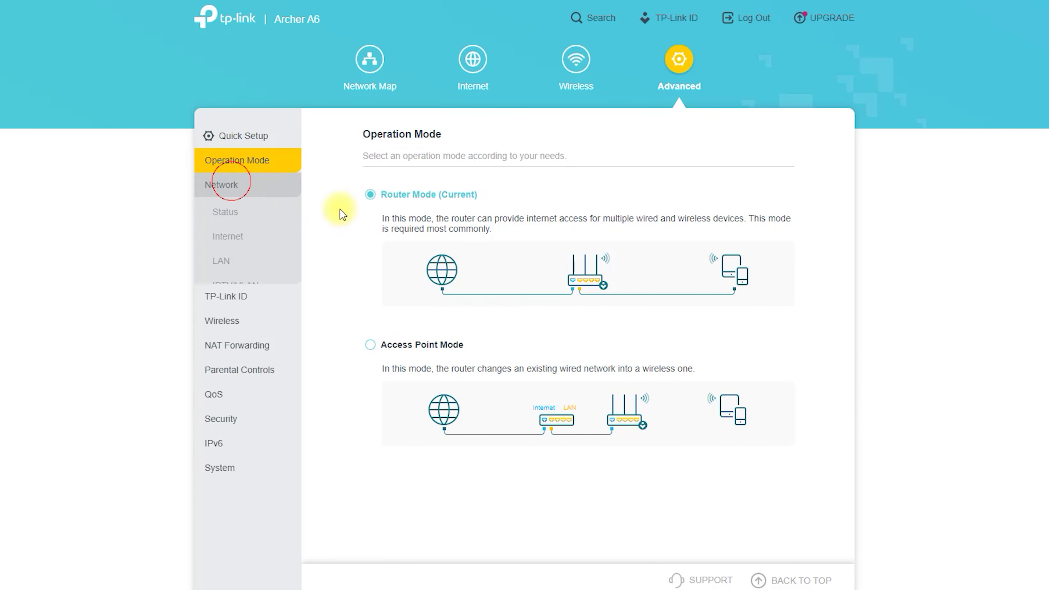
left_click(230, 216)
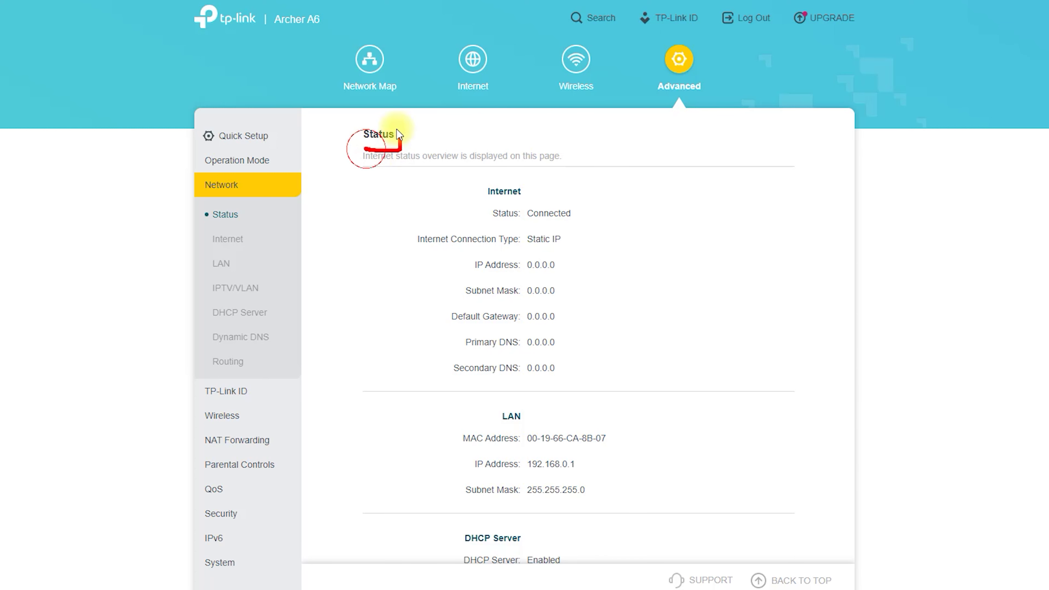
left_click_drag(360, 155, 366, 157)
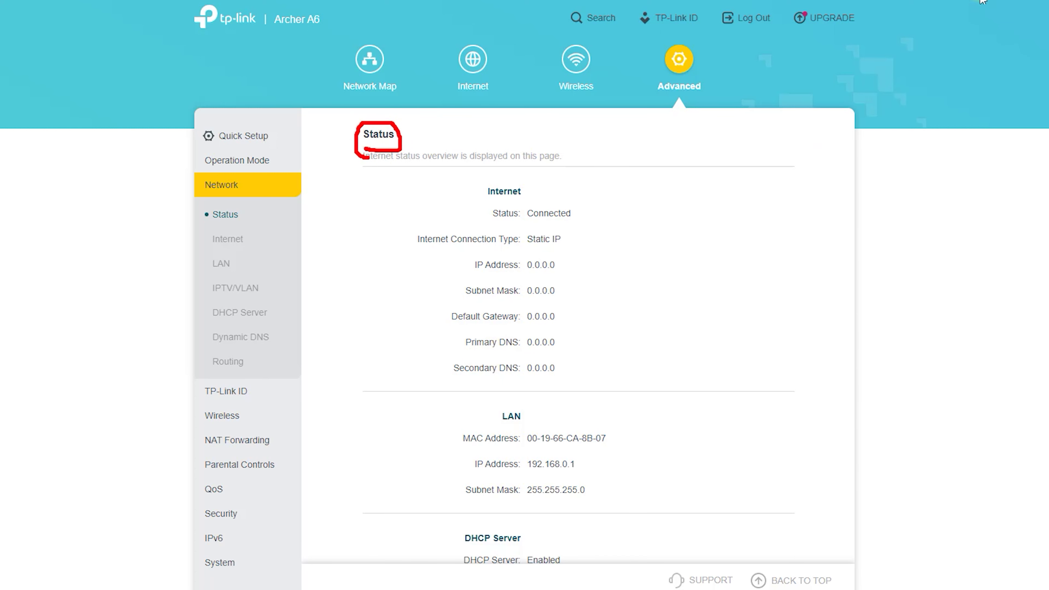
scroll(750, 257, "down", 4)
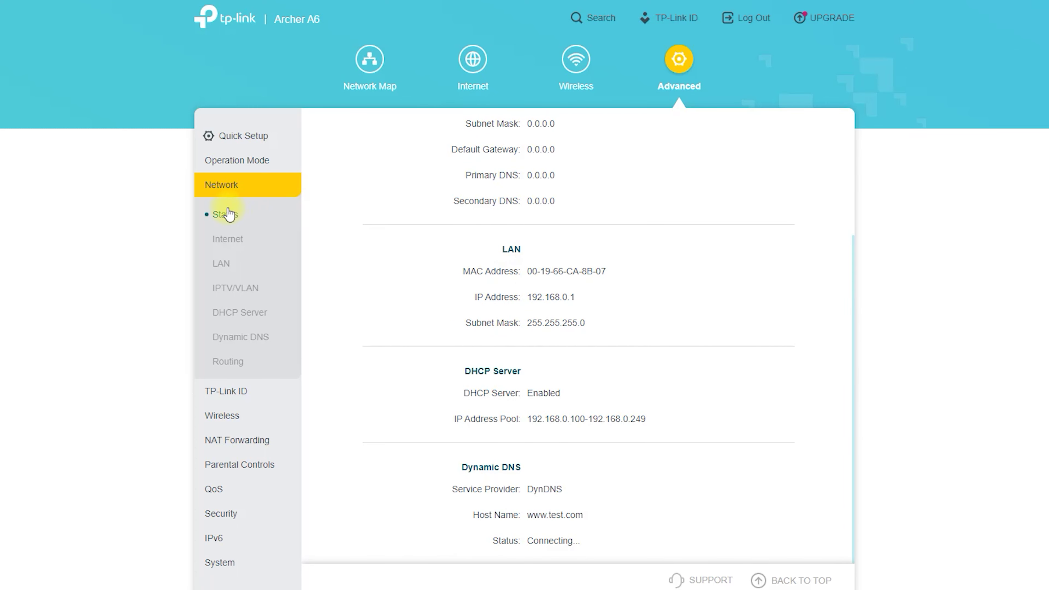
- Review the advanced Internet settings: Static IP connection fields, MAC Clone, NAT and the available Internet port negotiation speeds
left_click(227, 239)
left_click(606, 195)
left_click(578, 235)
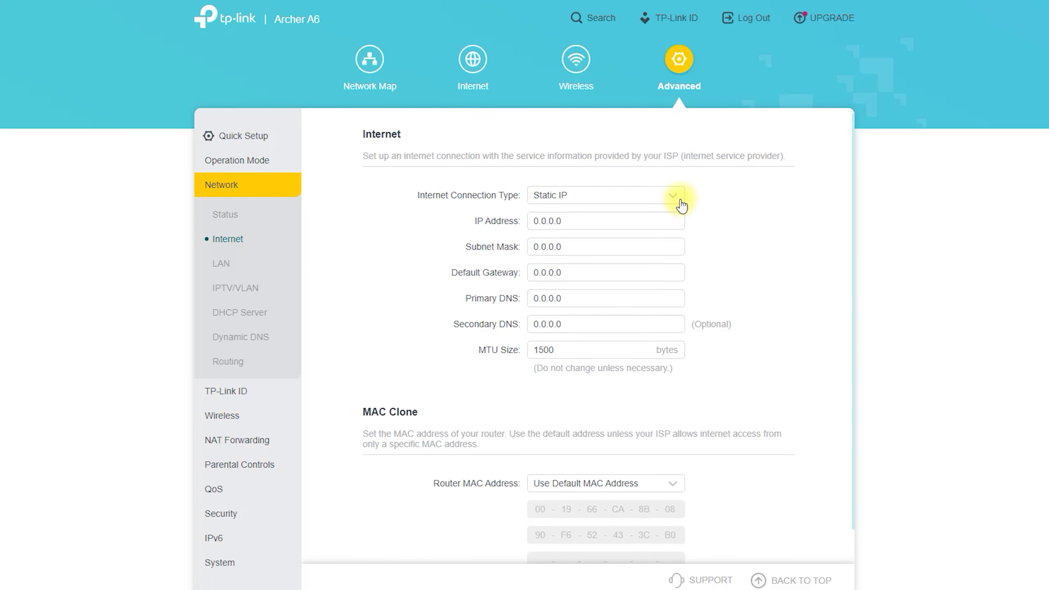
scroll(632, 304, "down", 5)
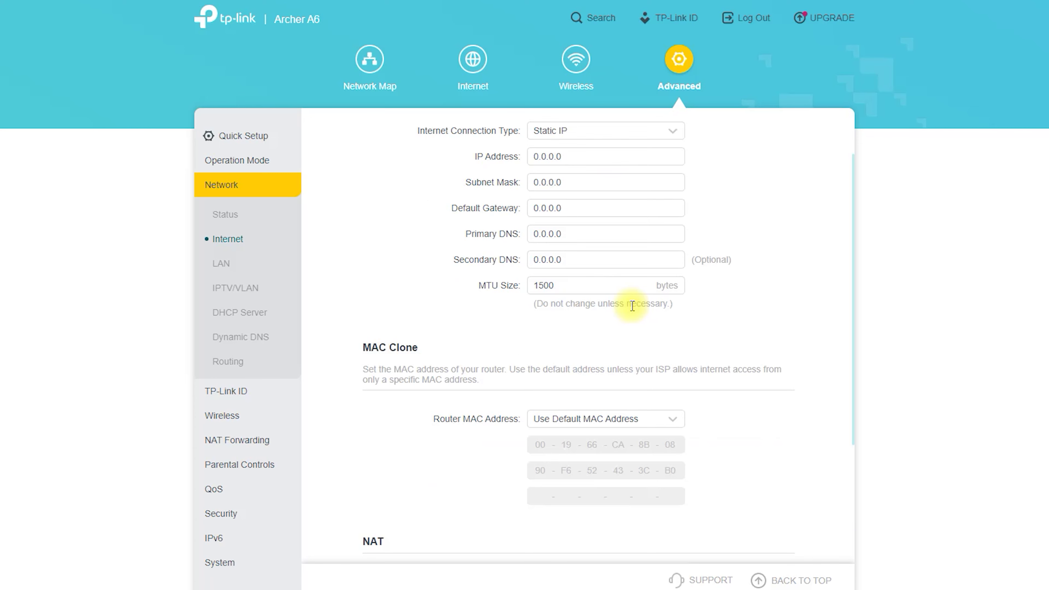
mouse_move(371, 230)
left_mouse_down()
mouse_move(377, 197)
mouse_move(373, 228)
left_mouse_up()
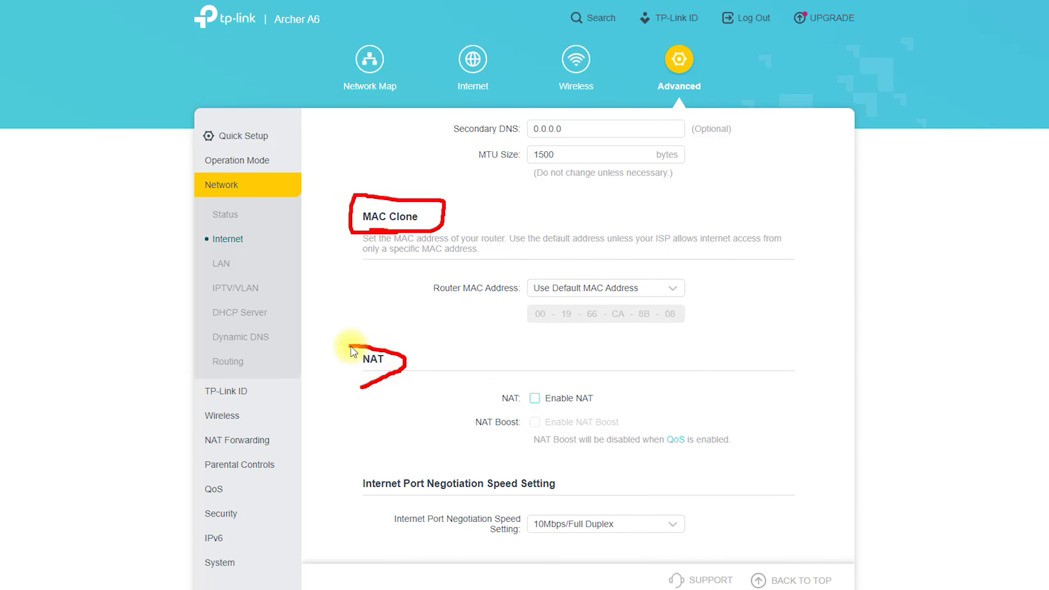
left_click_drag(513, 413, 570, 408)
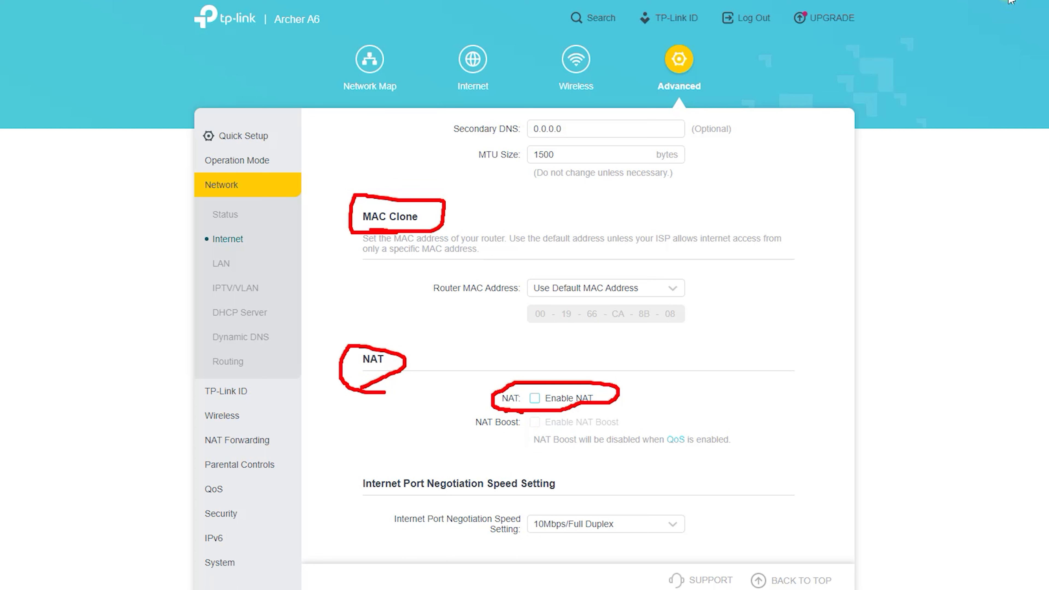
key("Escape")
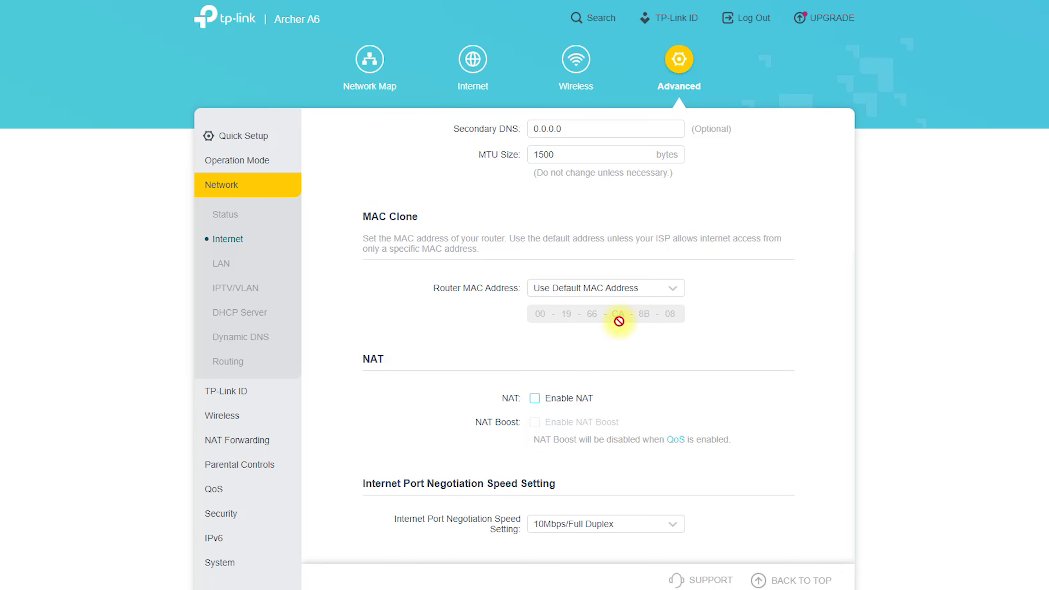
left_click(599, 522)
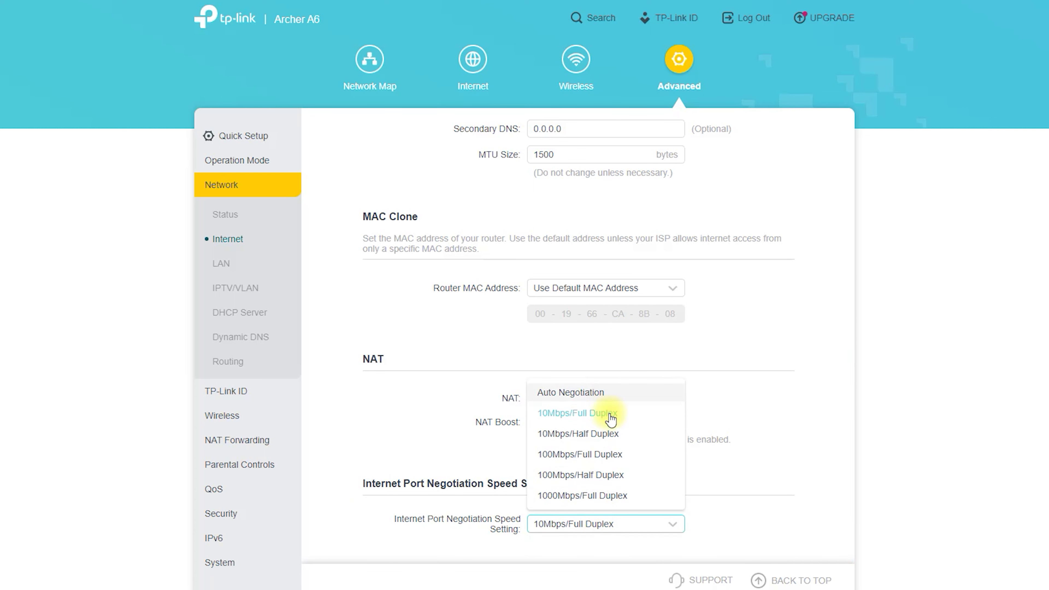
- Review the advanced LAN settings, focusing on the router's IP address
left_click(219, 264)
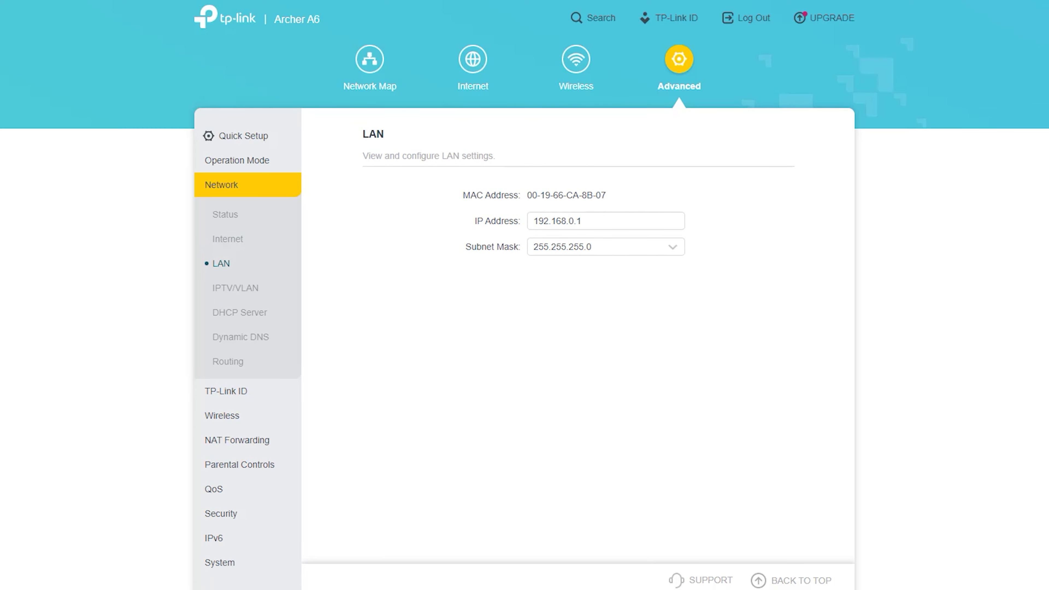
mouse_move(380, 149)
left_mouse_down()
mouse_move(455, 196)
mouse_move(462, 228)
mouse_move(585, 235)
mouse_move(549, 211)
mouse_move(466, 218)
left_mouse_up()
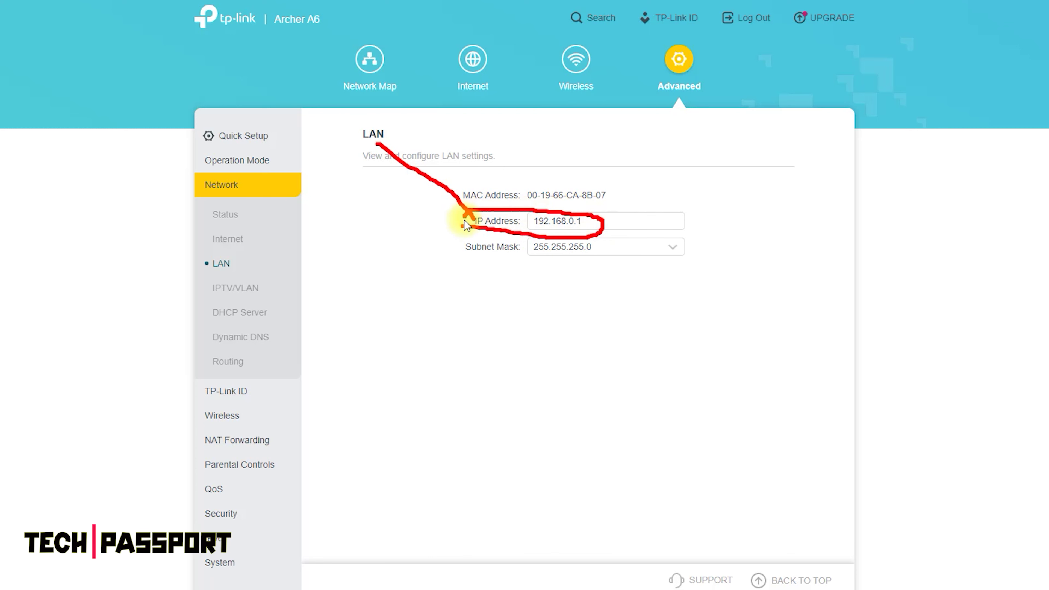
key("Escape")
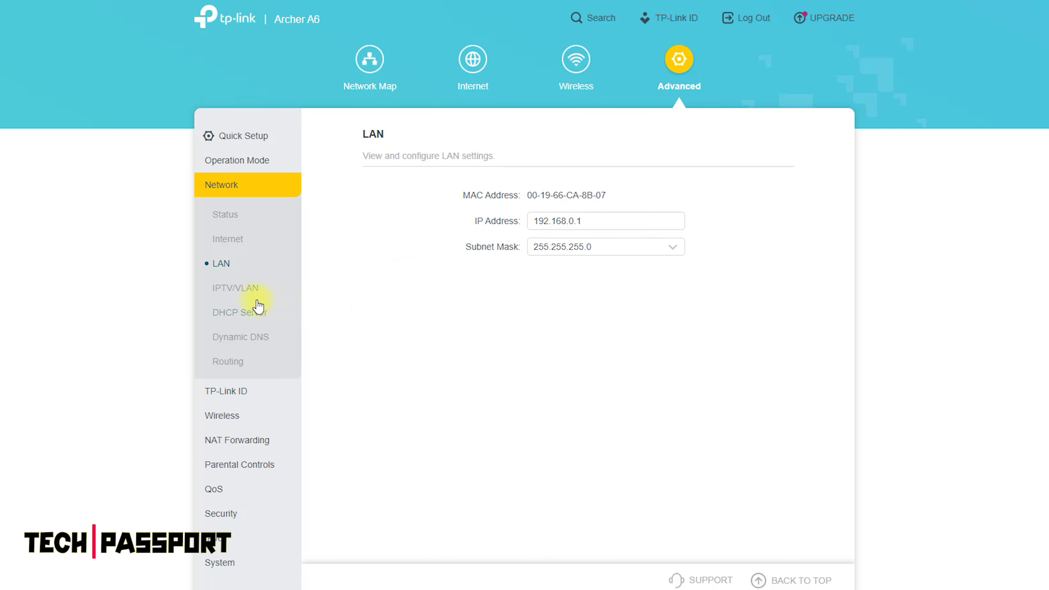
- Review the IPTV/VLAN page, including its enable option and the Multicast settings
left_click(238, 289)
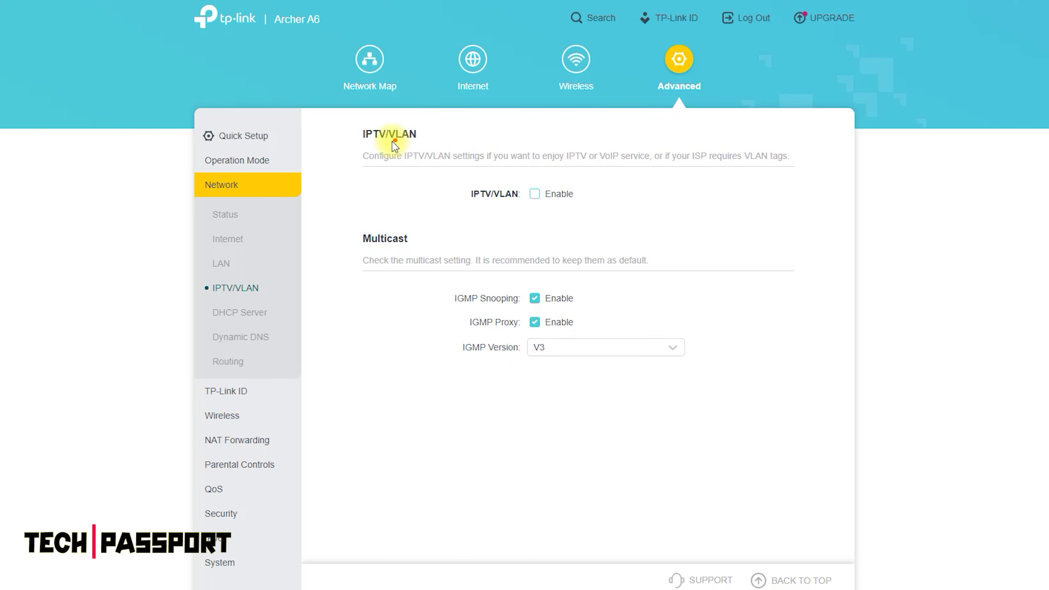
mouse_move(427, 153)
left_mouse_down()
mouse_move(356, 117)
mouse_move(397, 159)
left_mouse_up()
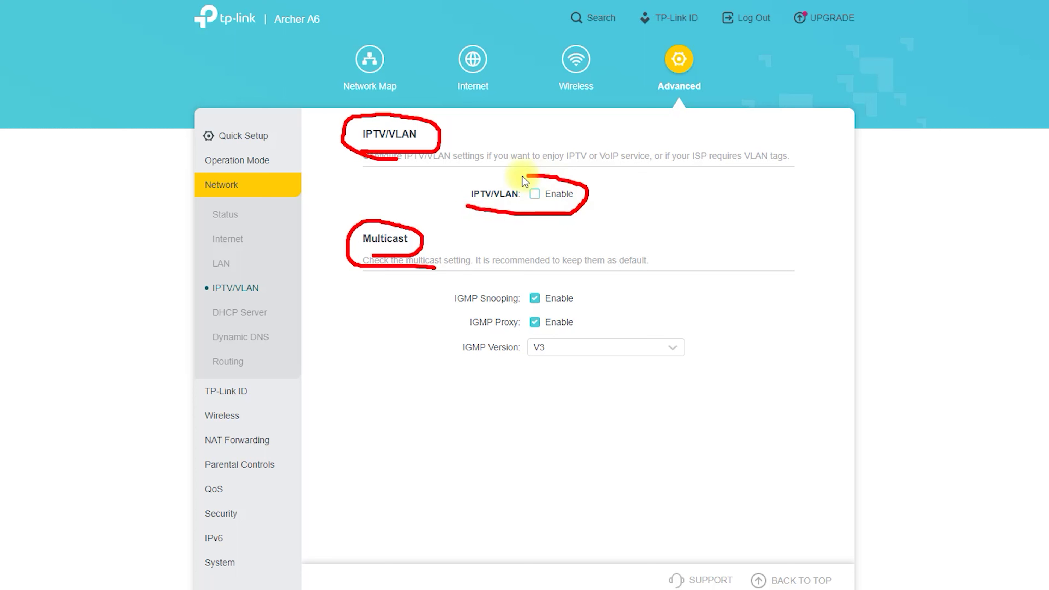
key("Escape")
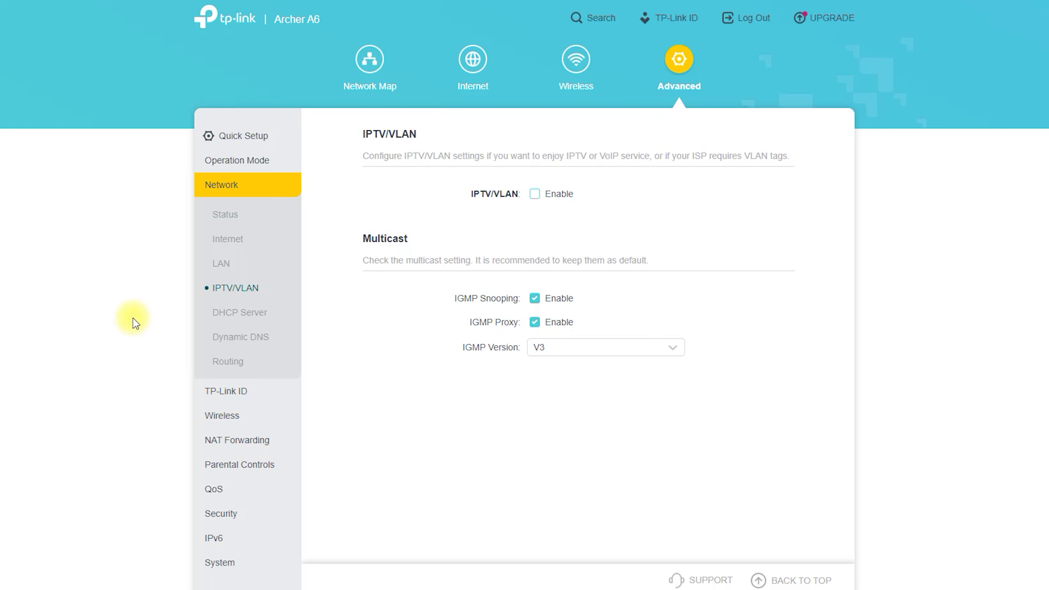
- Examine the DHCP Server page, including the server settings, Address Reservation table and DHCP Client List
left_click(230, 318)
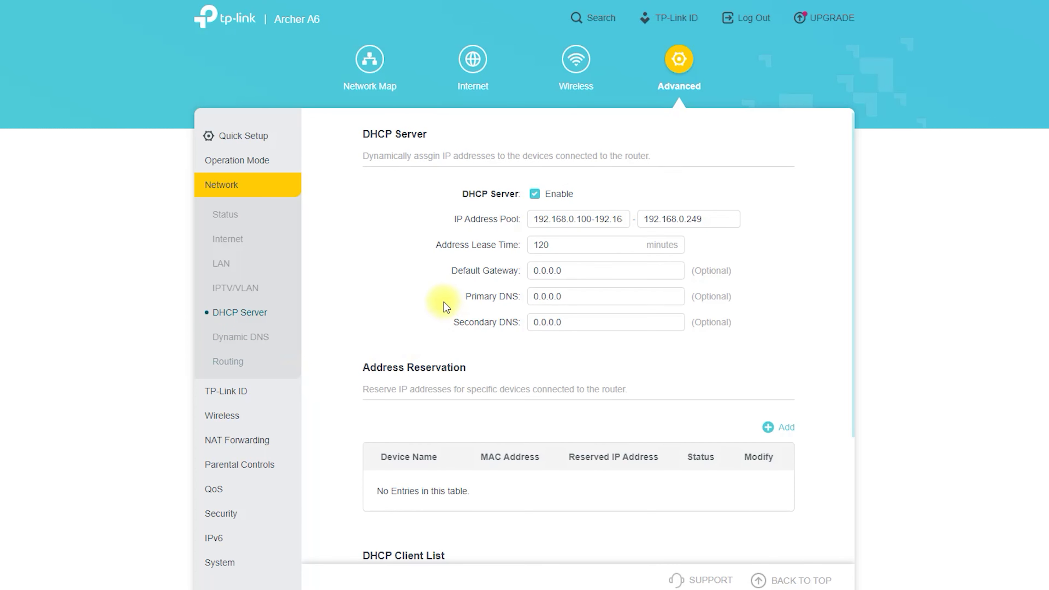
left_click(431, 135)
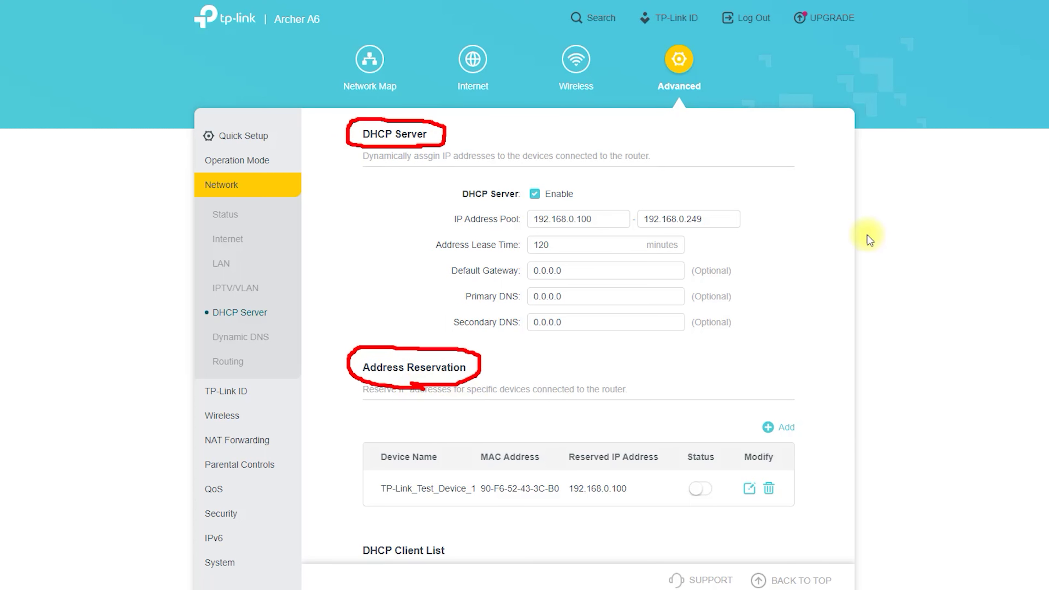
key("Escape")
scroll(599, 335, "down", 4)
scroll(599, 334, "down", 2)
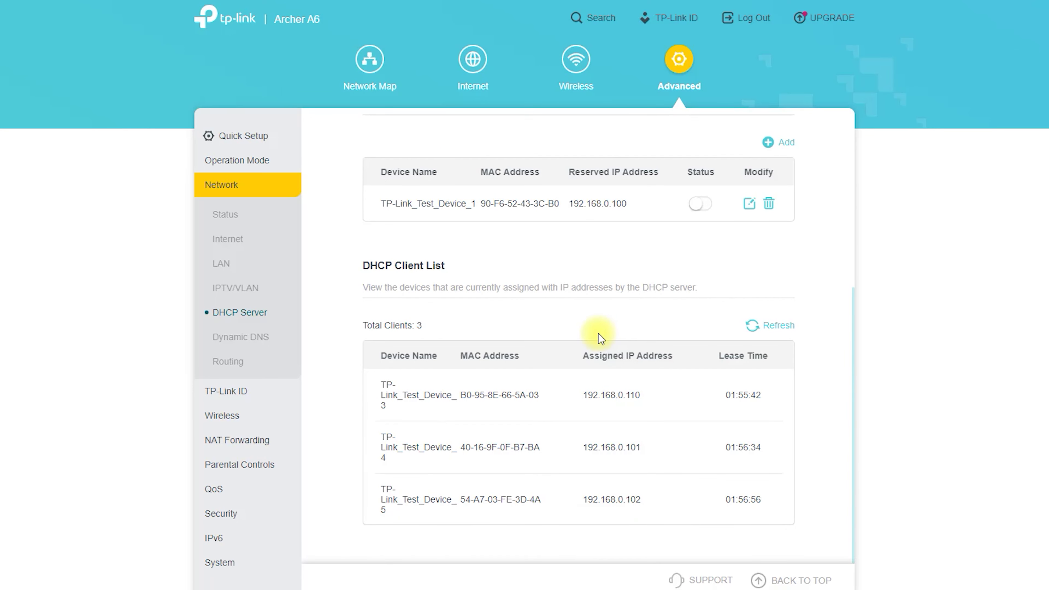
left_click(360, 258)
left_click(377, 277)
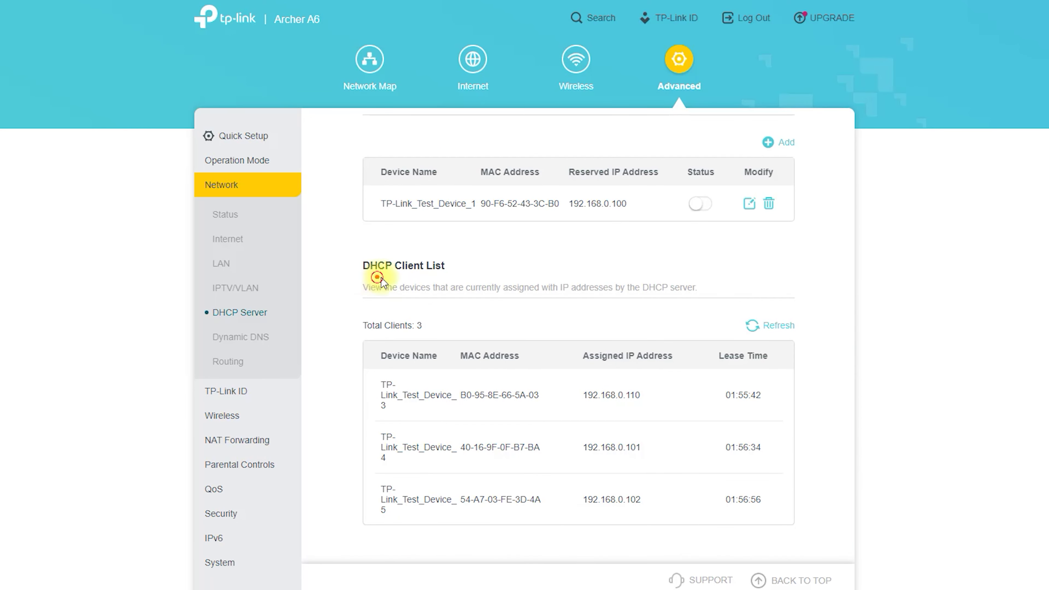
left_click_drag(463, 252, 341, 273)
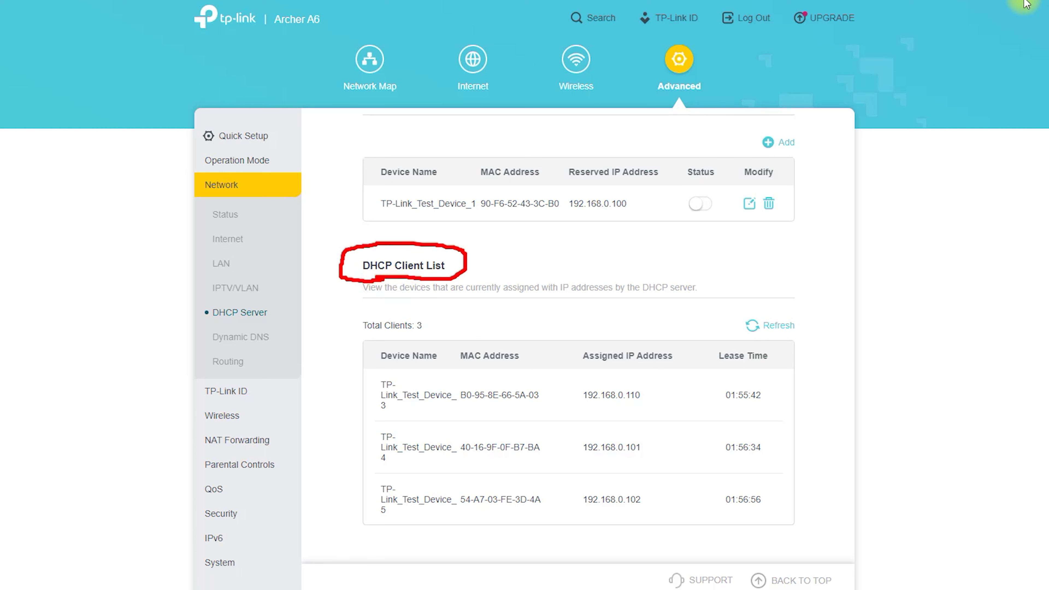
- In the Dynamic DNS settings, switch the service provider to NO-IP and TP-Link to compare what each requires
left_click(238, 336)
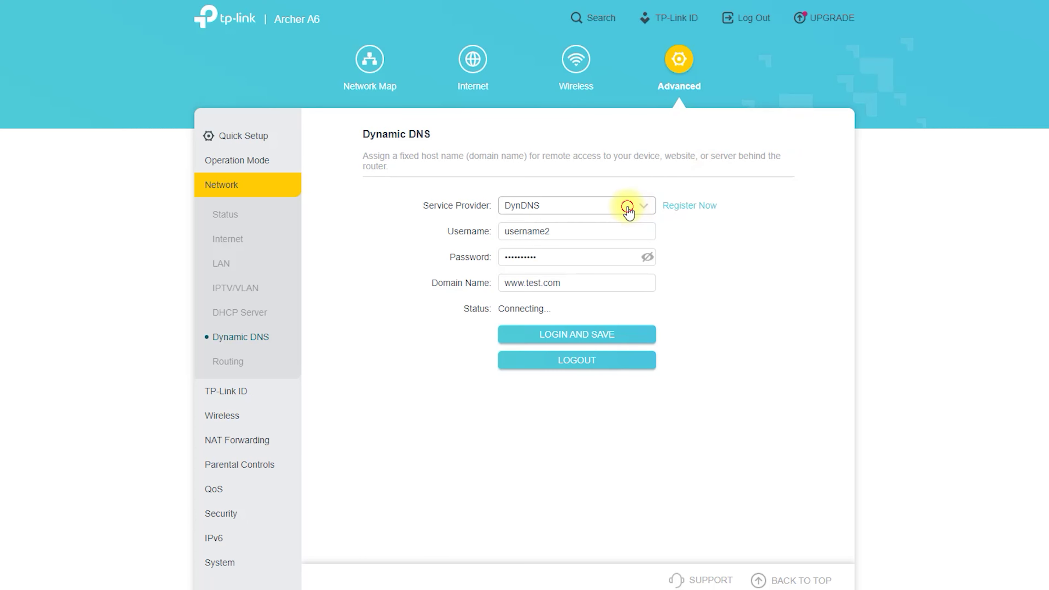
left_click(628, 207)
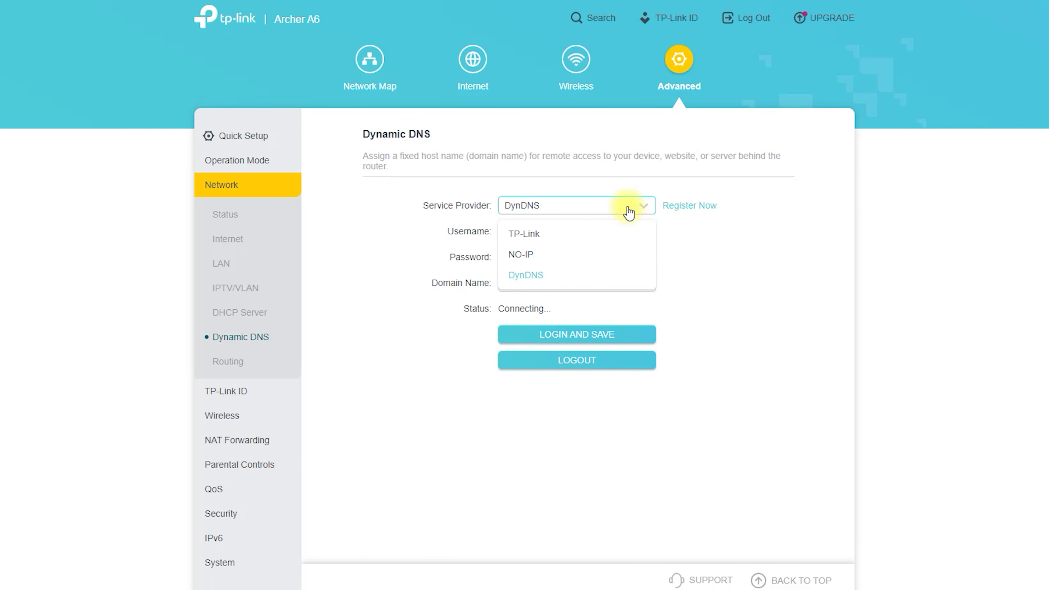
left_click(536, 255)
left_click(585, 207)
left_click(555, 232)
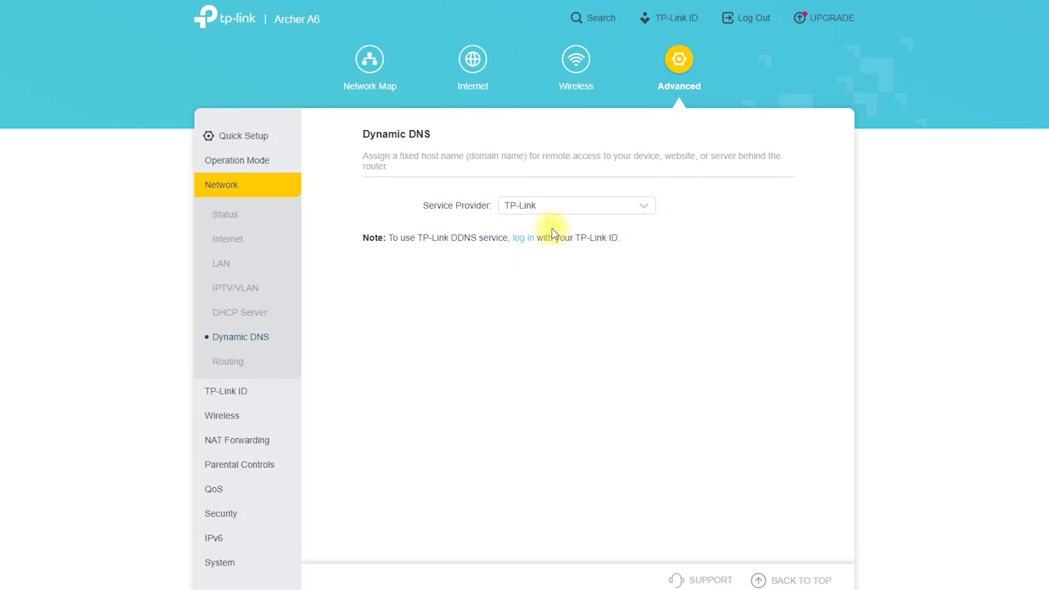
- Review the Static Routing entries and the Routing Table on the Routing page
left_click(225, 365)
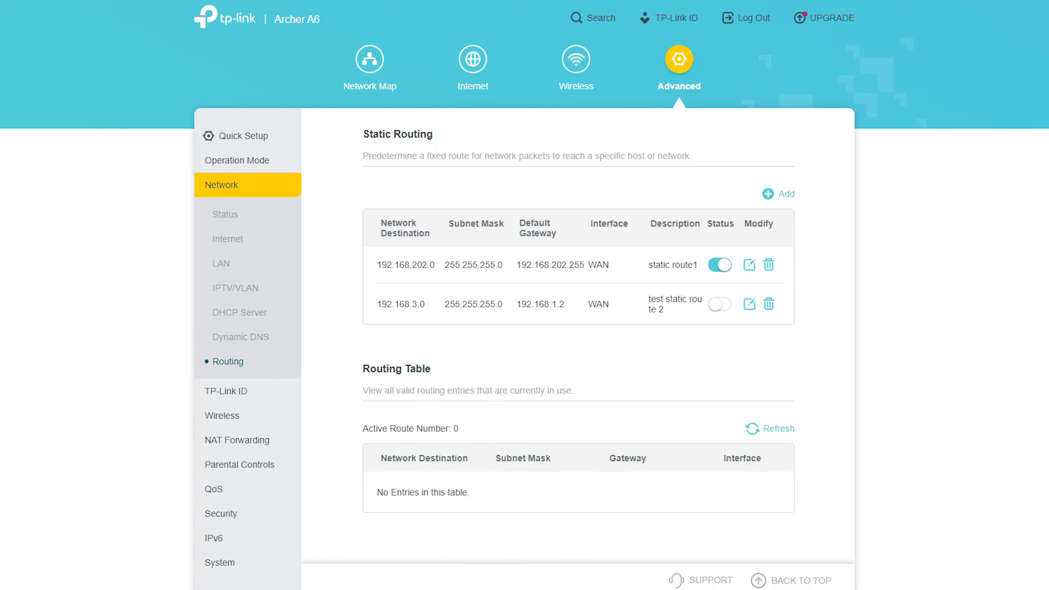
left_click_drag(457, 121, 351, 122)
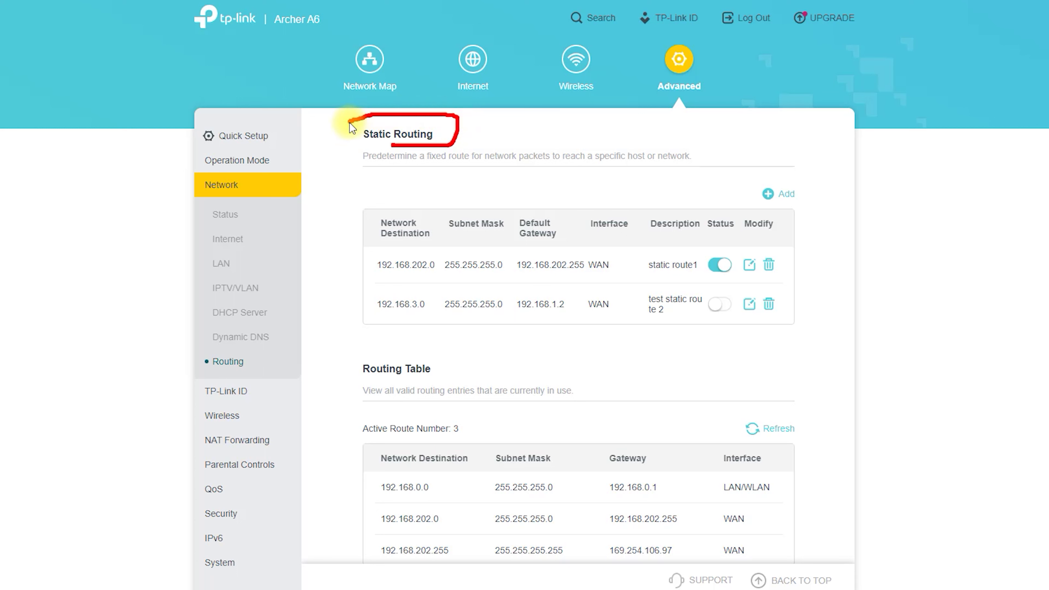
left_click_drag(443, 376, 440, 380)
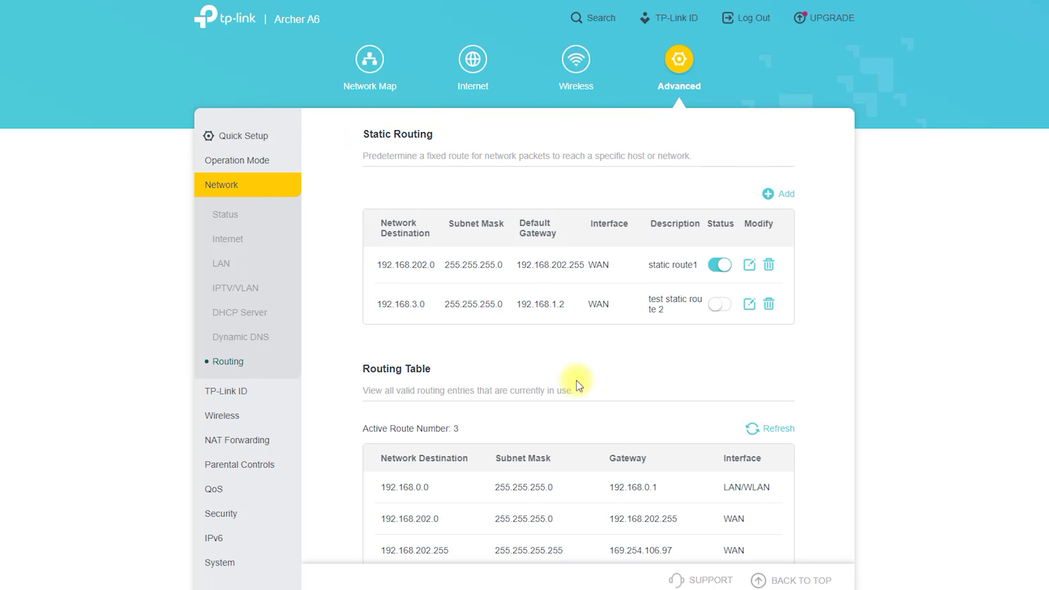
scroll(547, 423, "down", 1)
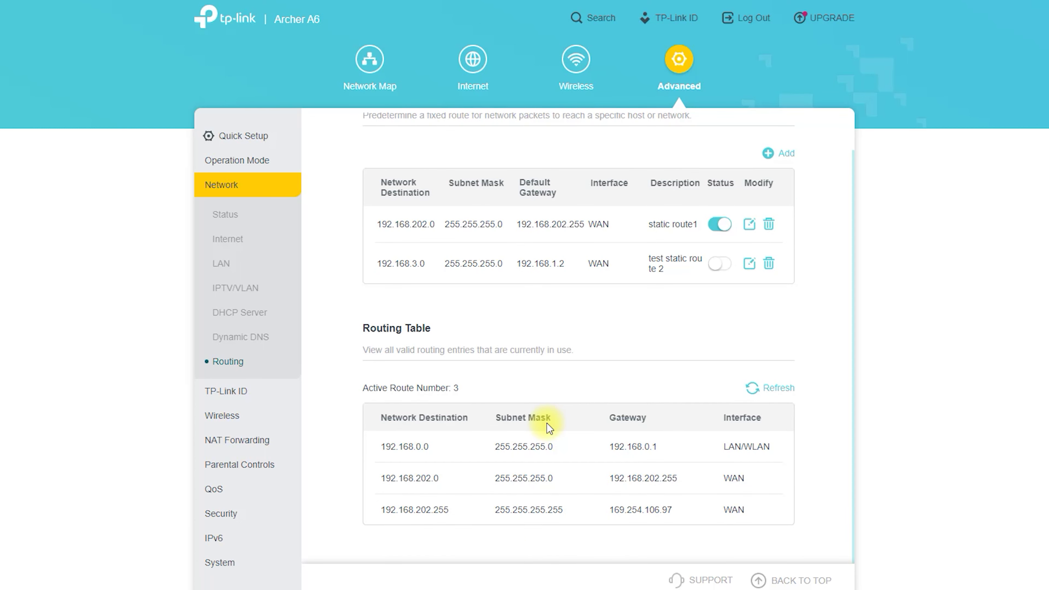
- Open the TP-Link ID page and dismiss the message on it
left_click(227, 393)
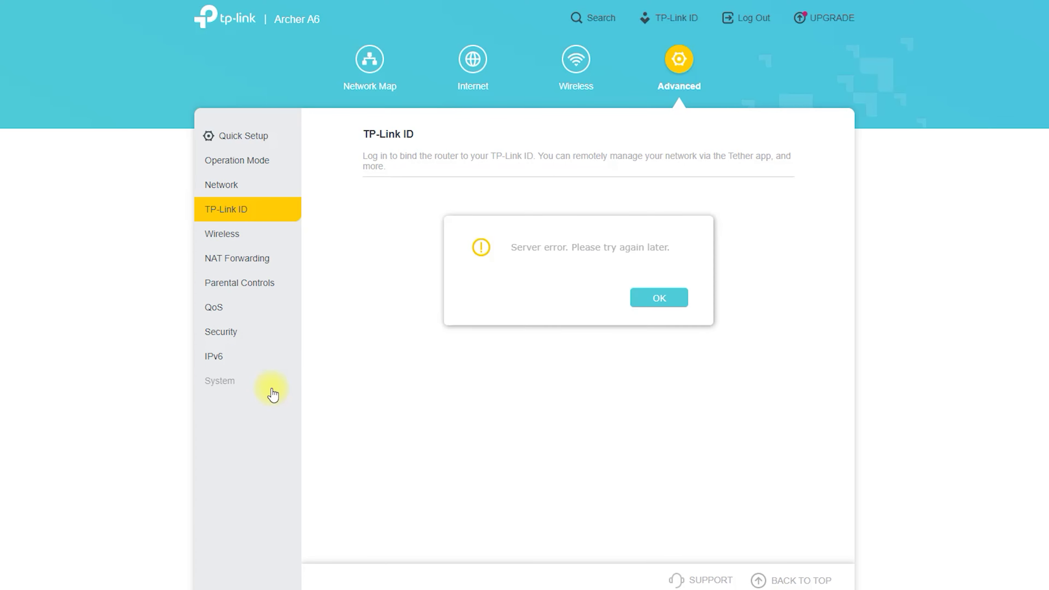
left_click(659, 298)
- Review the advanced wireless settings for Smart Connect and the 2.4 GHz network's name, security, password and transmit power
left_click(230, 243)
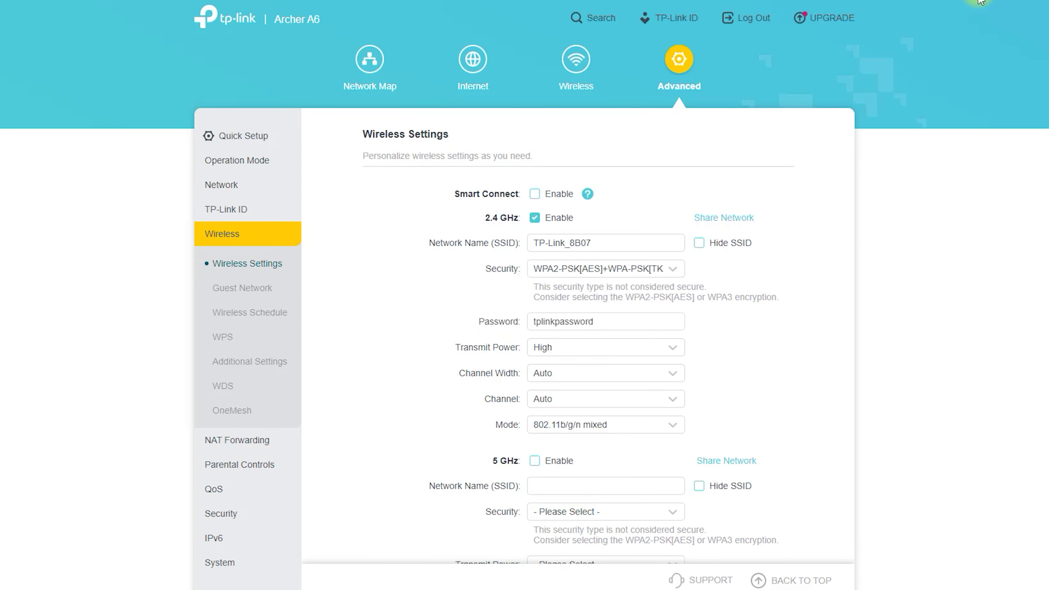
left_click_drag(417, 146, 439, 119)
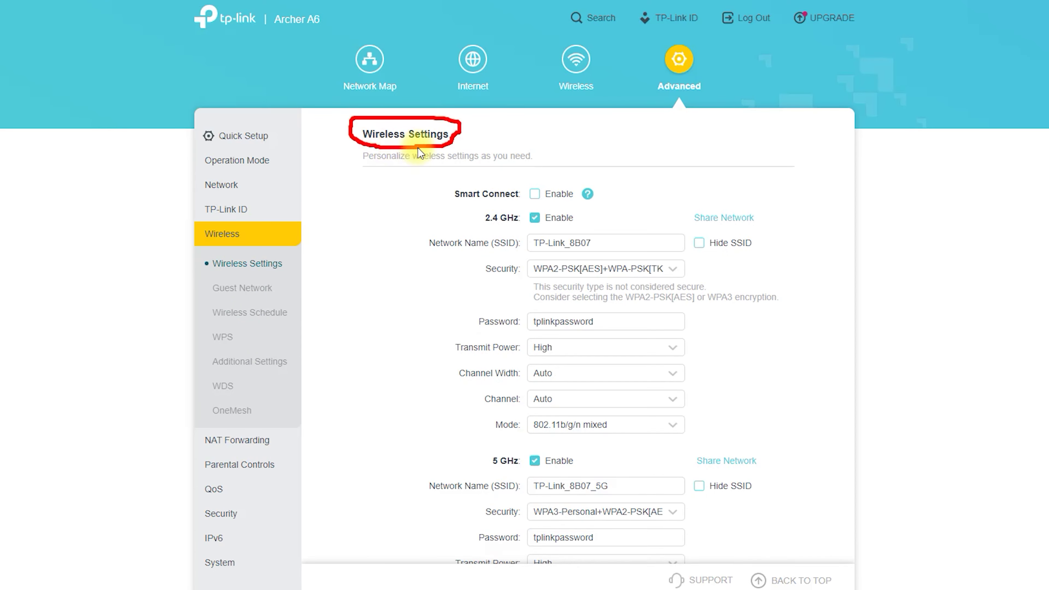
left_click_drag(454, 205, 517, 206)
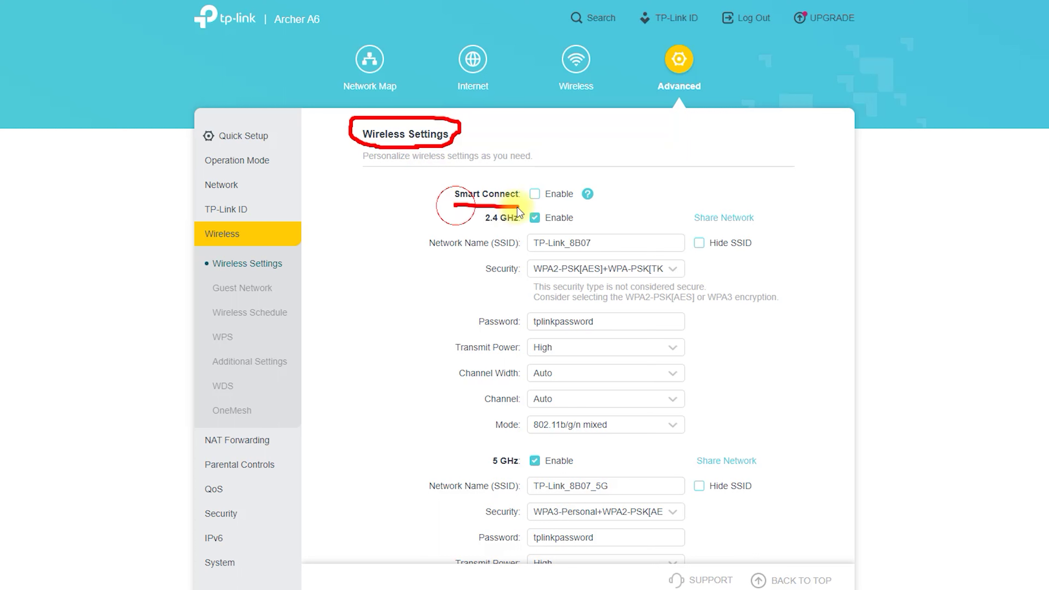
mouse_move(465, 255)
left_mouse_down()
mouse_move(511, 255)
mouse_move(525, 283)
mouse_move(600, 283)
left_mouse_up()
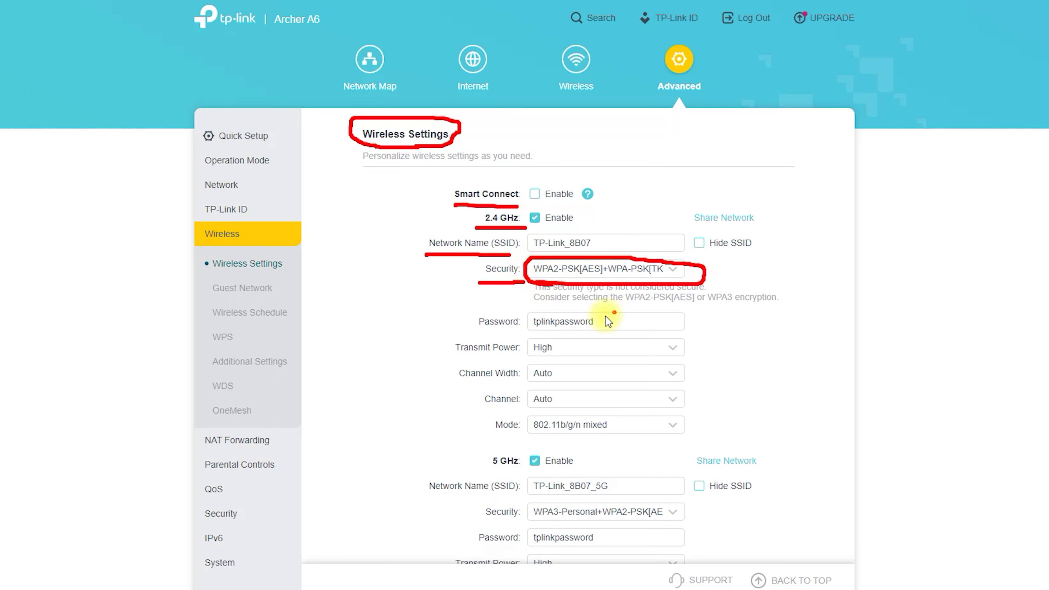
mouse_move(521, 335)
left_mouse_down()
mouse_move(603, 320)
mouse_move(494, 303)
mouse_move(464, 328)
mouse_move(525, 336)
left_mouse_up()
left_click(524, 364)
mouse_move(499, 480)
left_mouse_down()
mouse_move(498, 469)
mouse_move(592, 466)
mouse_move(485, 459)
mouse_move(564, 474)
left_mouse_up()
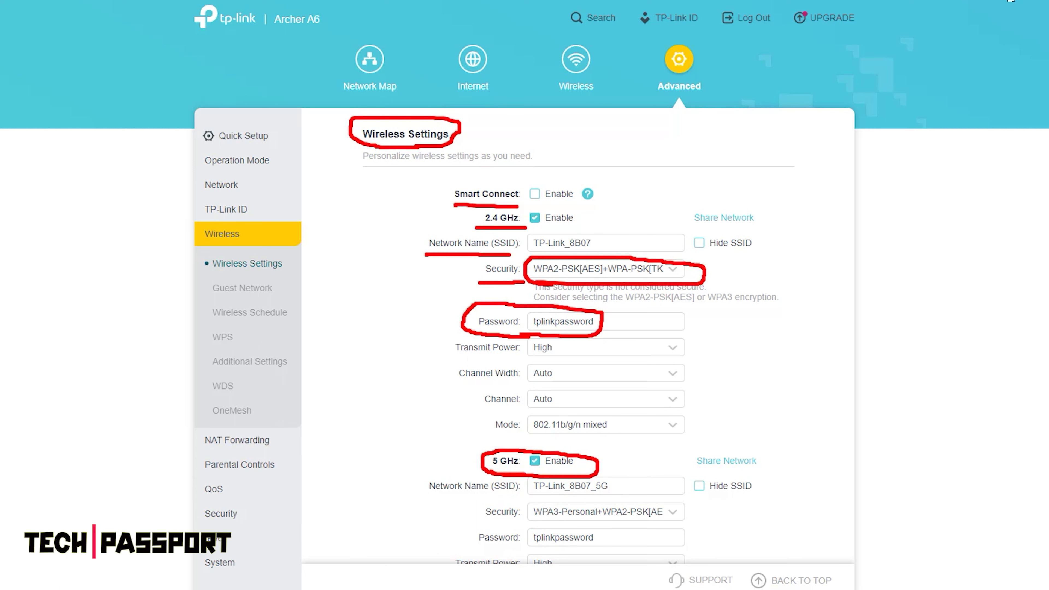
key("Escape")
- Review the 5 GHz network's wireless settings, from its name and security down to MU-MIMO
scroll(744, 438, "down", 3)
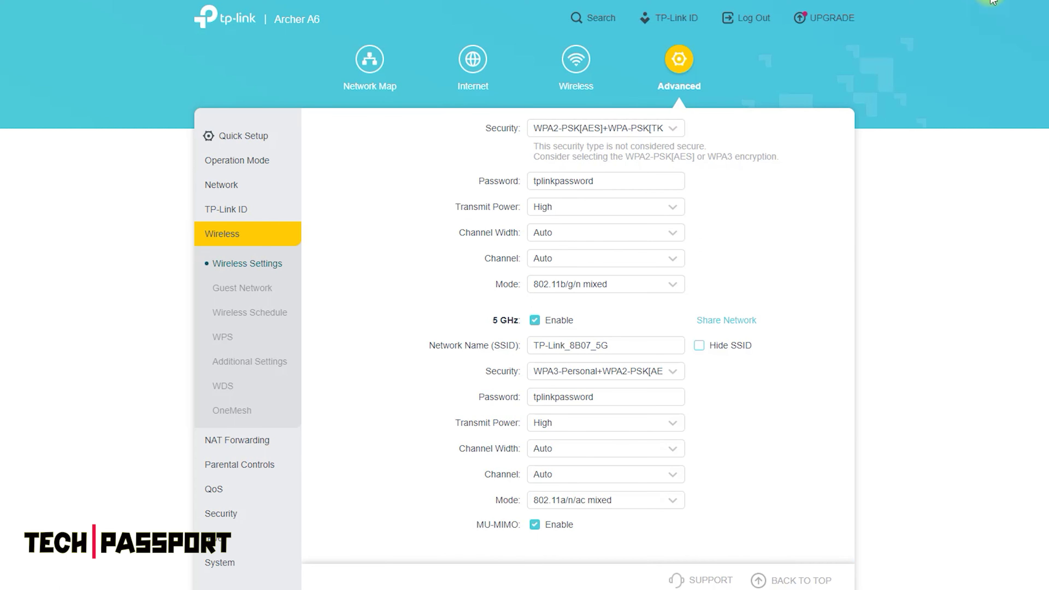
mouse_move(478, 410)
left_mouse_down()
mouse_move(608, 408)
mouse_move(532, 390)
mouse_move(479, 397)
left_mouse_up()
key("Escape")
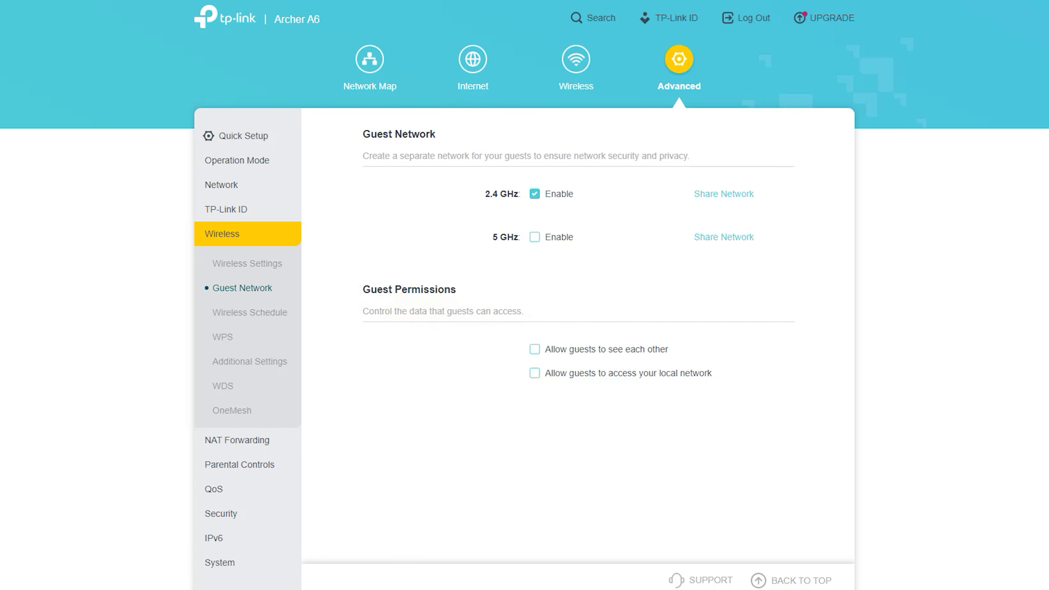
- Review the advanced Guest Network settings for the 2.4 GHz and 5 GHz bands
mouse_move(373, 150)
left_mouse_down()
mouse_move(457, 140)
mouse_move(344, 129)
left_mouse_up()
mouse_move(487, 207)
left_mouse_down()
mouse_move(550, 209)
mouse_move(513, 175)
mouse_move(504, 208)
left_mouse_up()
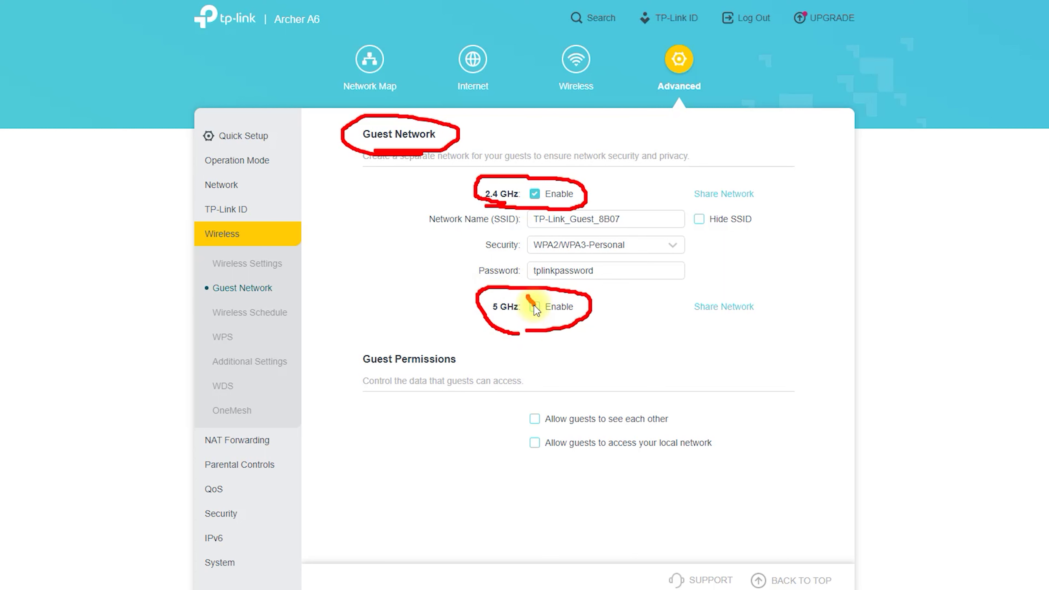
key("Escape")
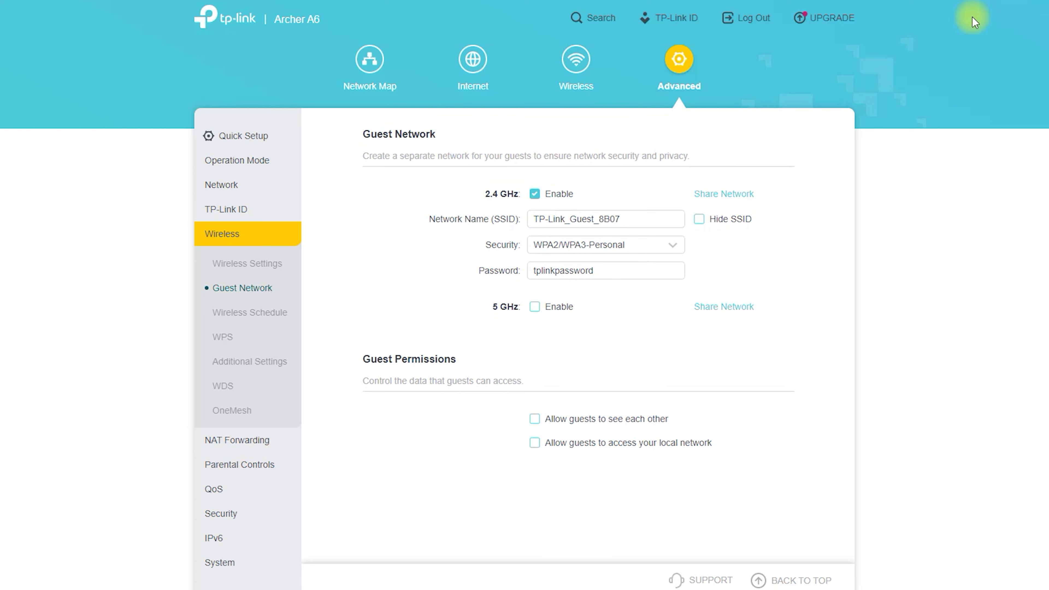
- Review the advanced Wireless Schedule, WPS and Additional Settings pages, including the WPS connection methods
left_click(243, 311)
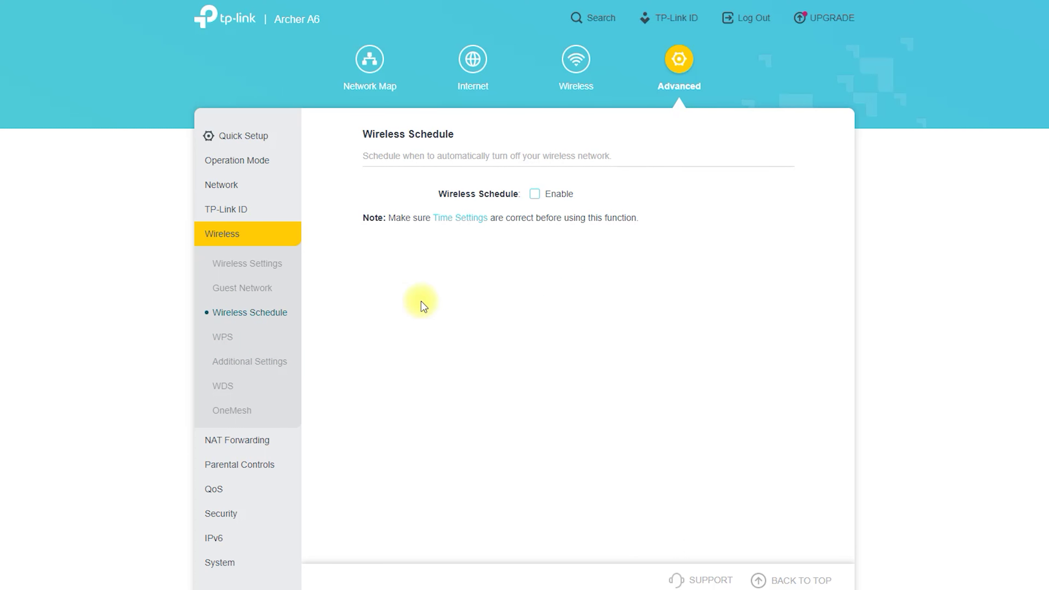
left_click(221, 337)
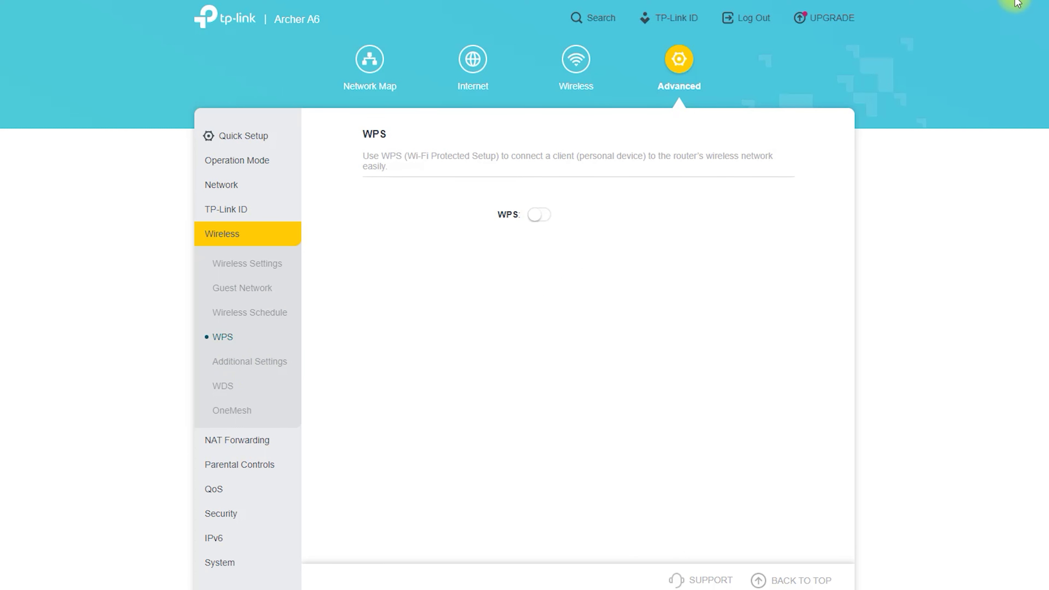
mouse_move(363, 148)
left_mouse_down()
mouse_move(356, 109)
mouse_move(364, 156)
left_mouse_up()
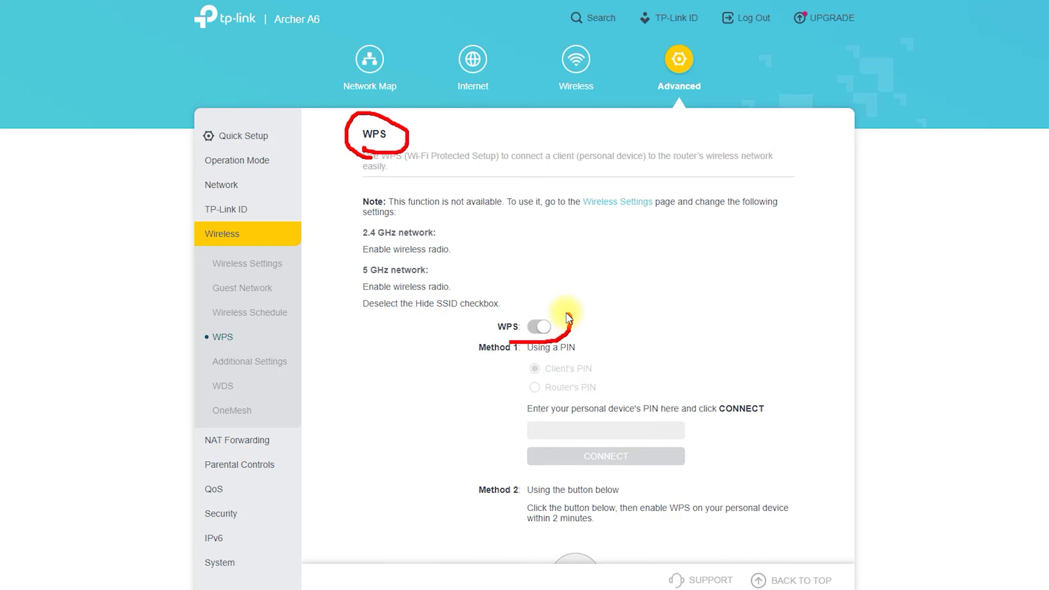
left_click_drag(489, 336, 512, 342)
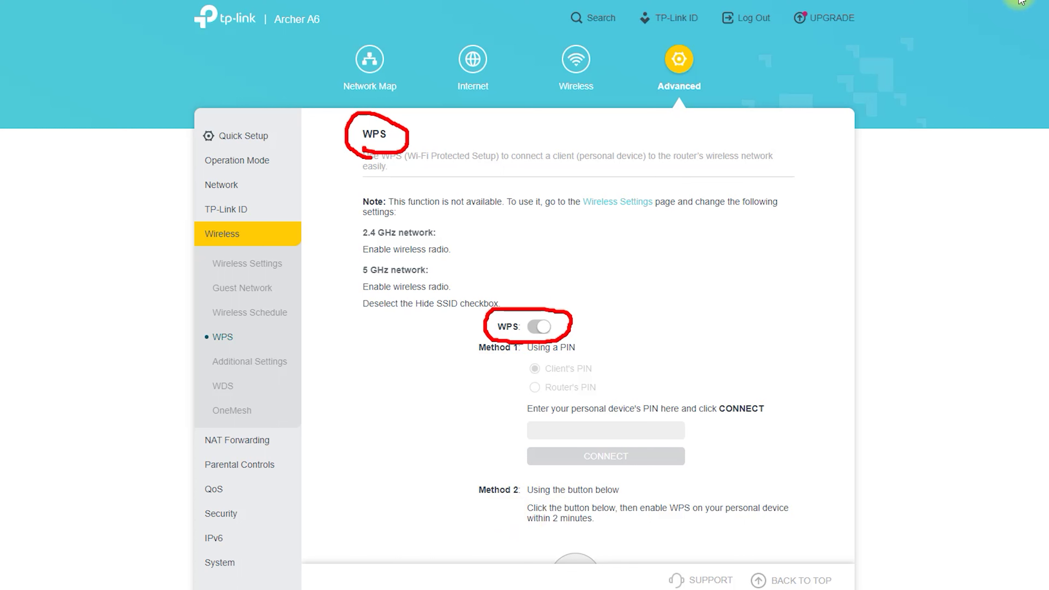
key("Escape")
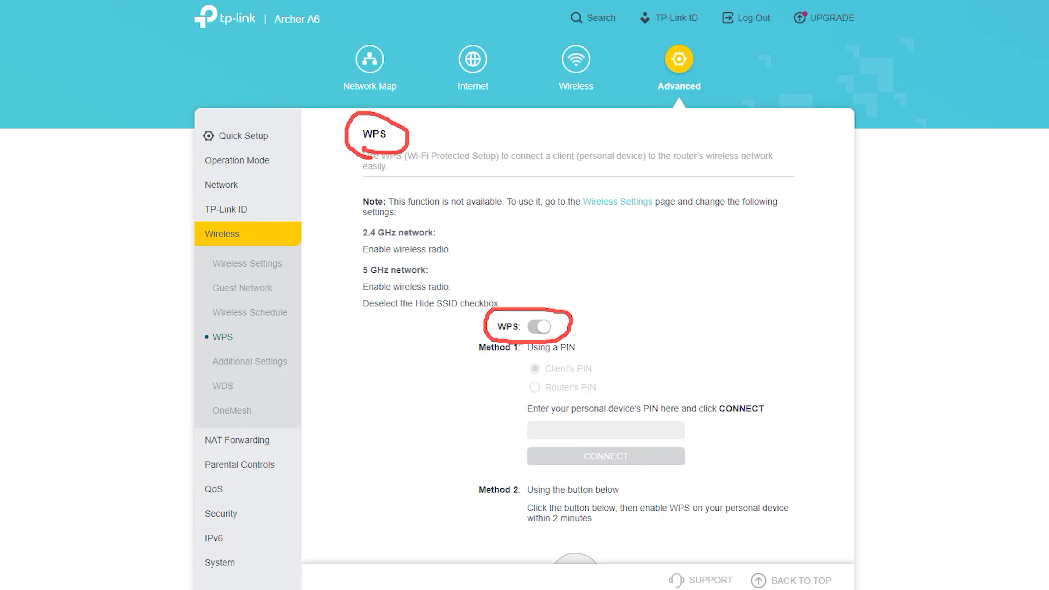
scroll(792, 268, "down", 4)
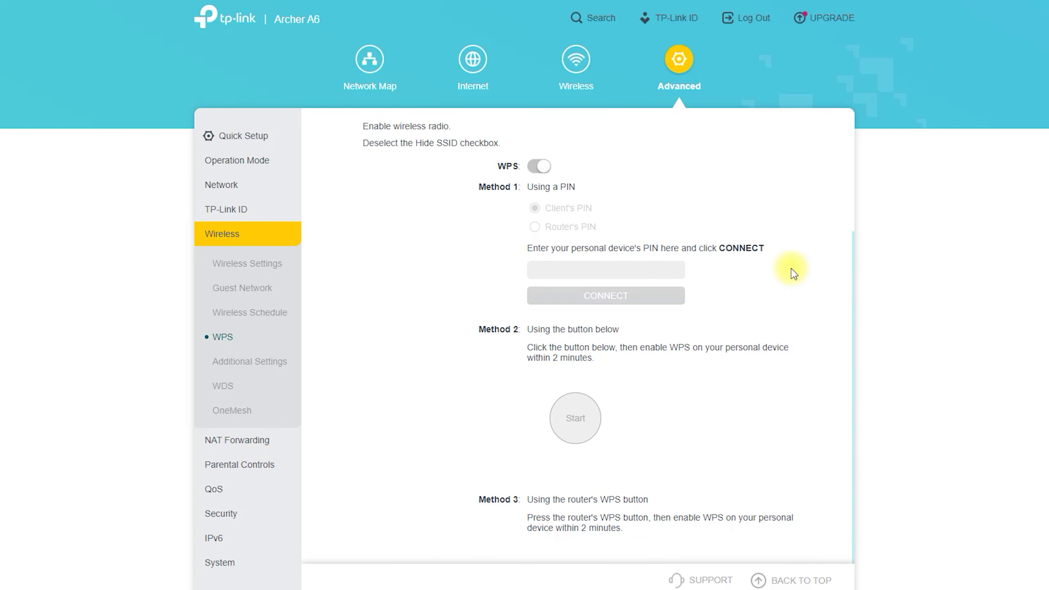
left_click(251, 361)
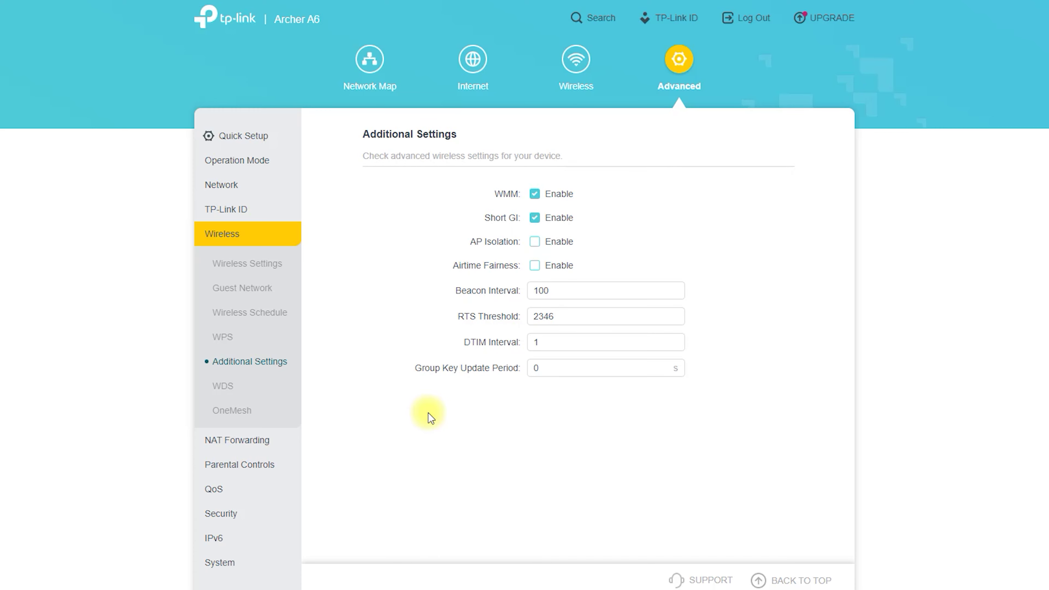
- Survey the available networks for 2.4 GHz WDS bridging and select 紅米手機 as the SSID to bridge
left_click(234, 390)
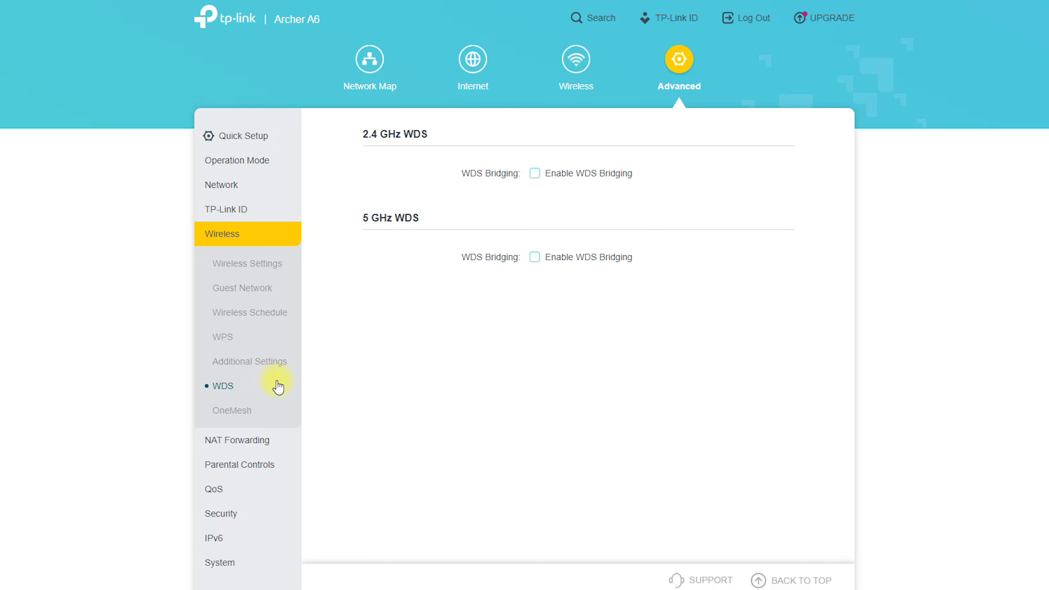
left_click(592, 246)
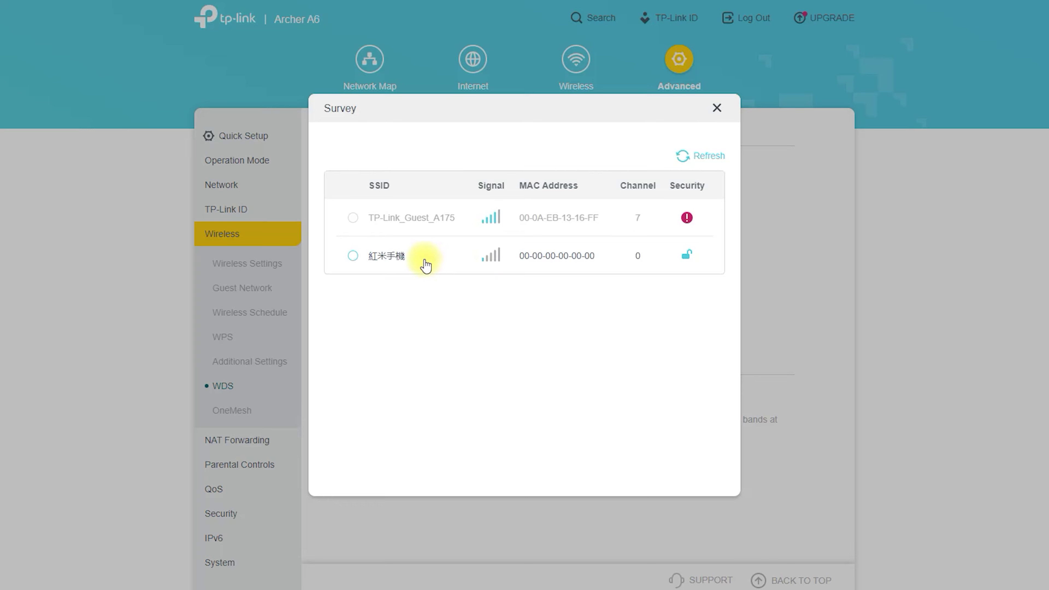
left_click(424, 259)
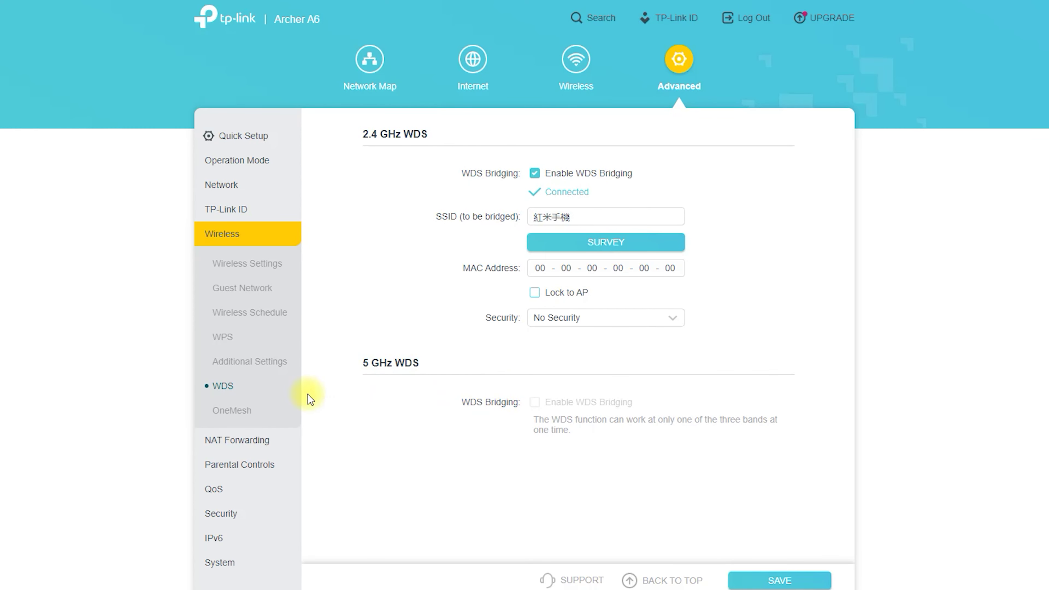
- Review the OneMesh page and the NAT Forwarding pages for Port Forwarding, Port Triggering, UPnP and DMZ
left_click(232, 412)
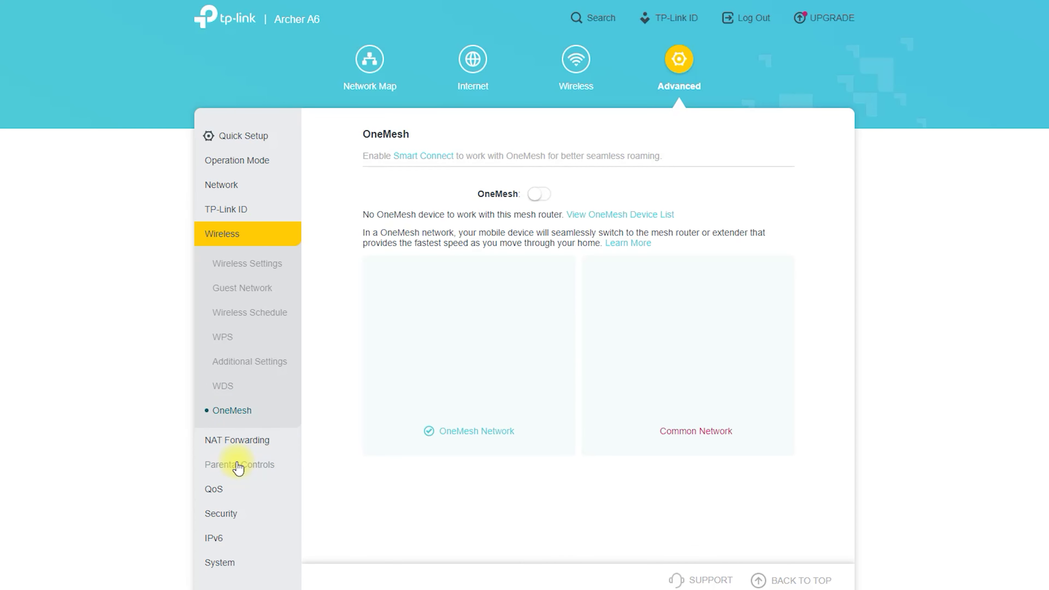
left_click(243, 442)
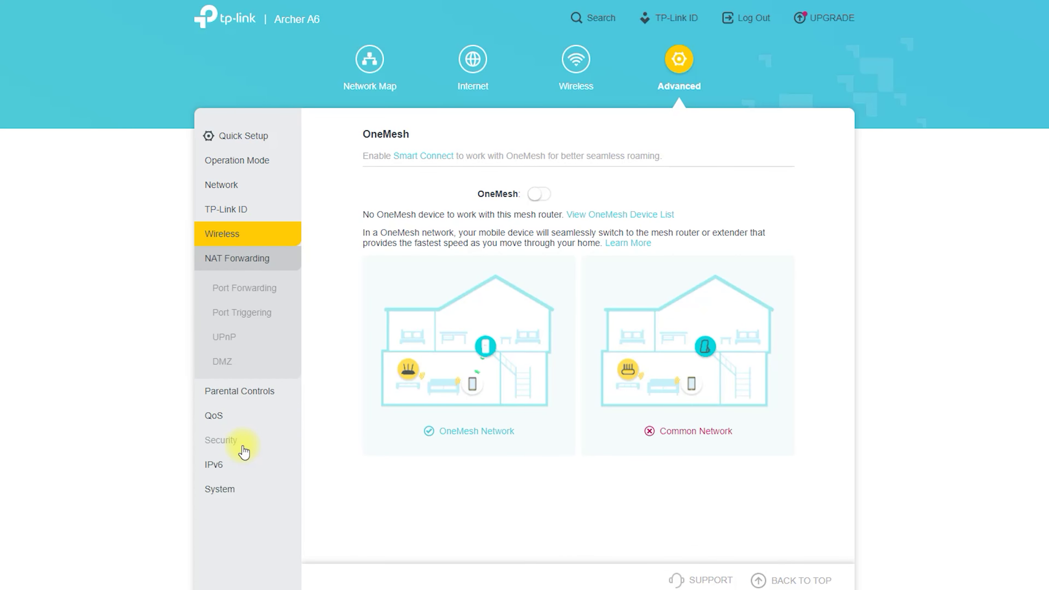
left_click(240, 294)
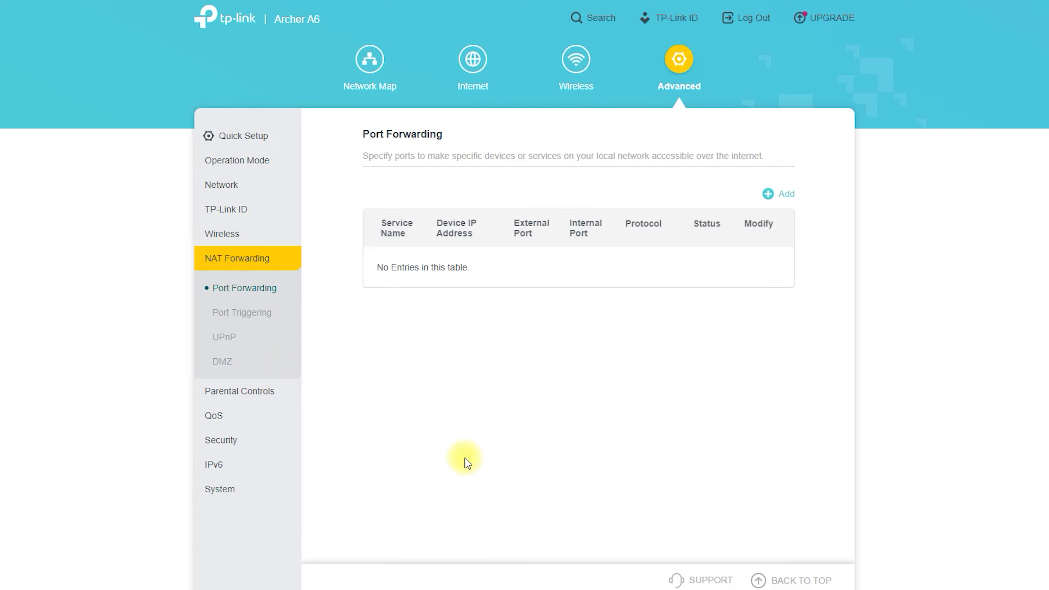
left_click(257, 313)
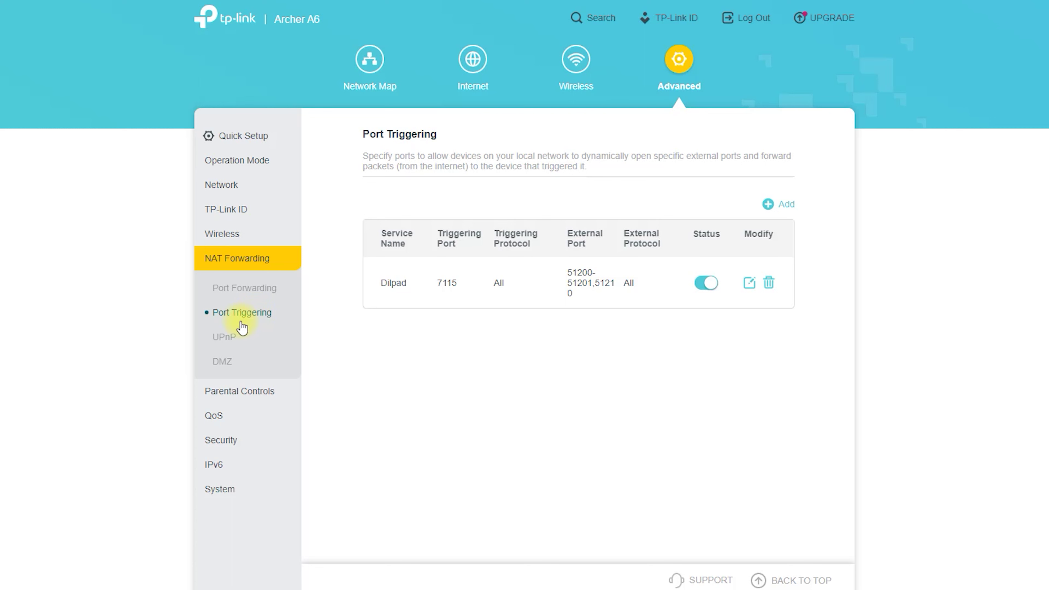
left_click(248, 340)
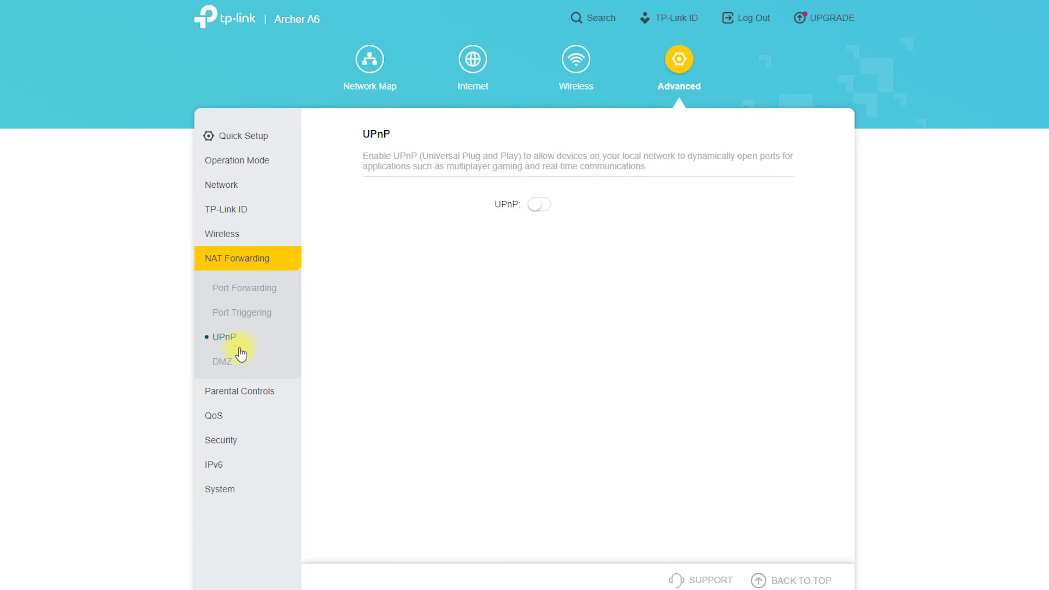
left_click(218, 362)
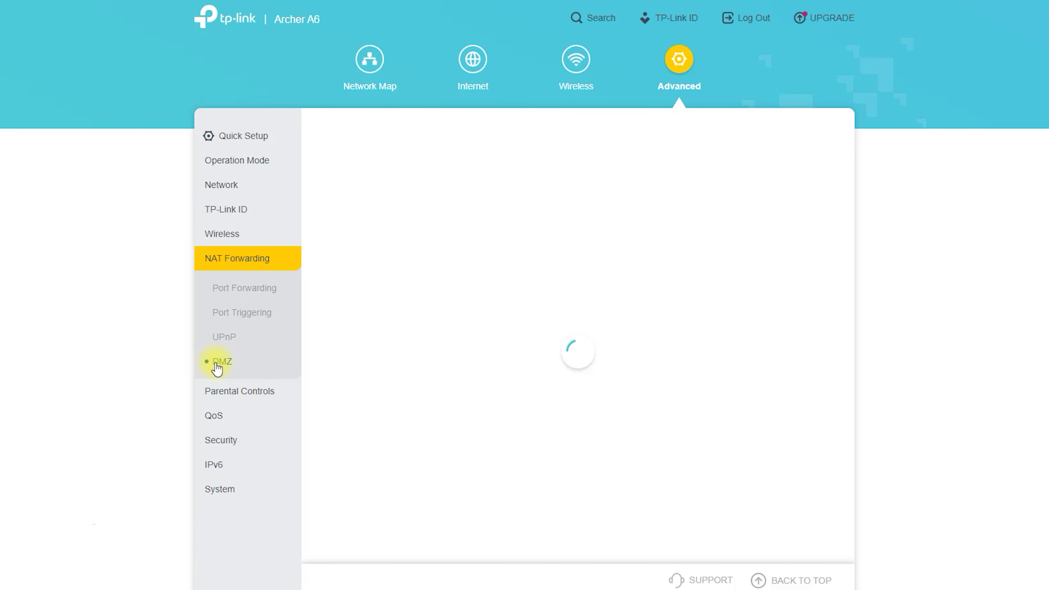
- Create a Parental Controls profile named trs, assign TP-Link_Test_Device_10 to it and continue to the blocked content
left_click(219, 397)
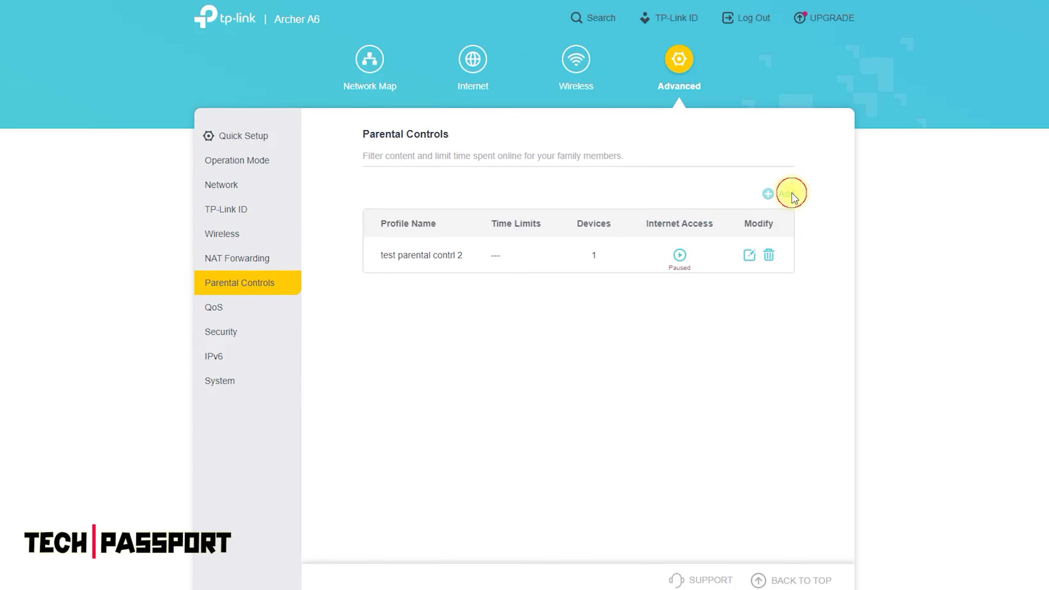
left_click(791, 194)
left_click(498, 152)
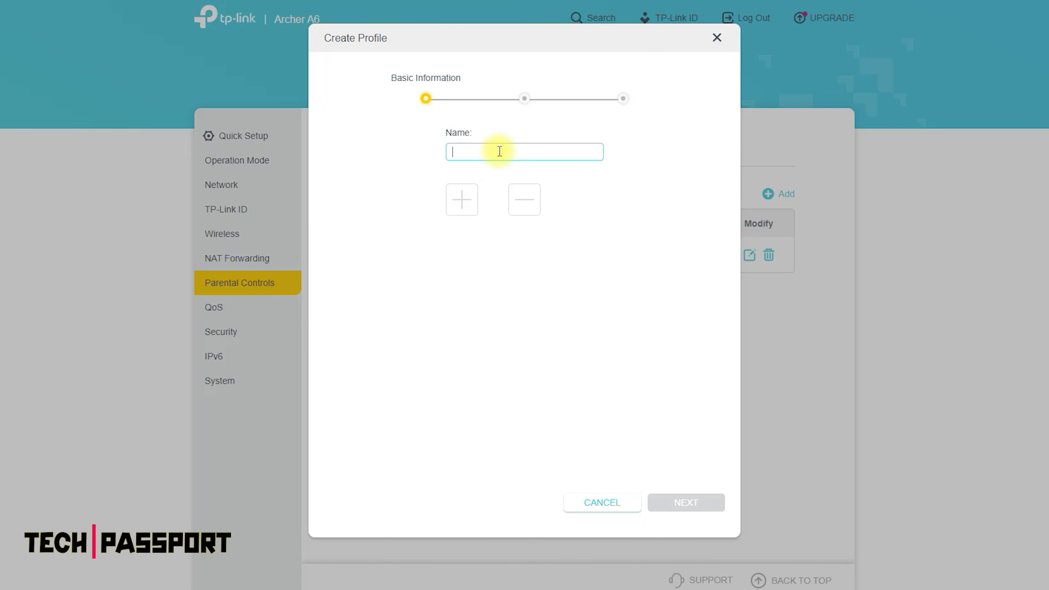
type("trs")
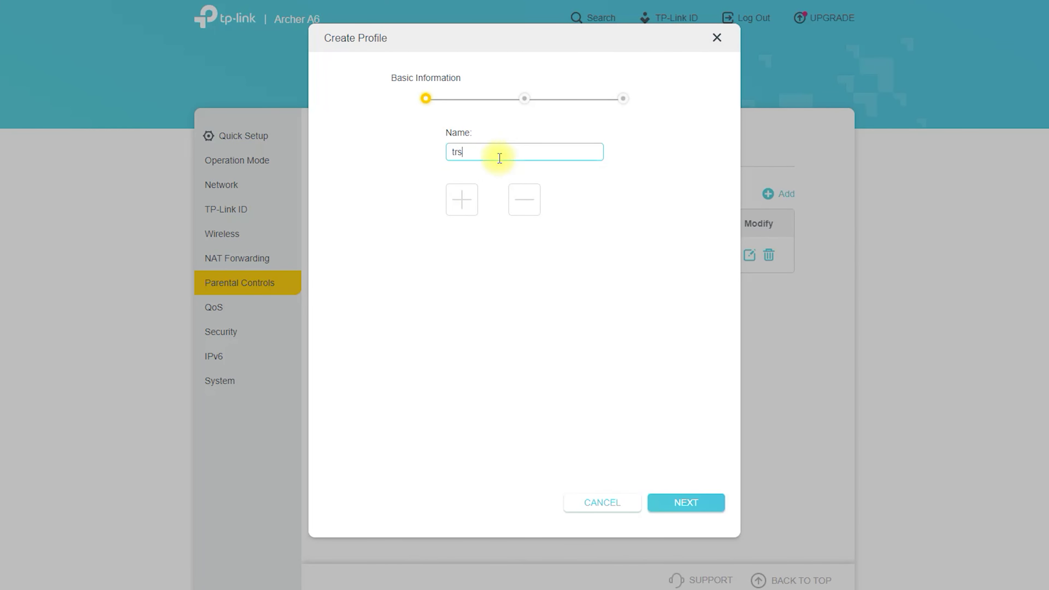
left_click(466, 200)
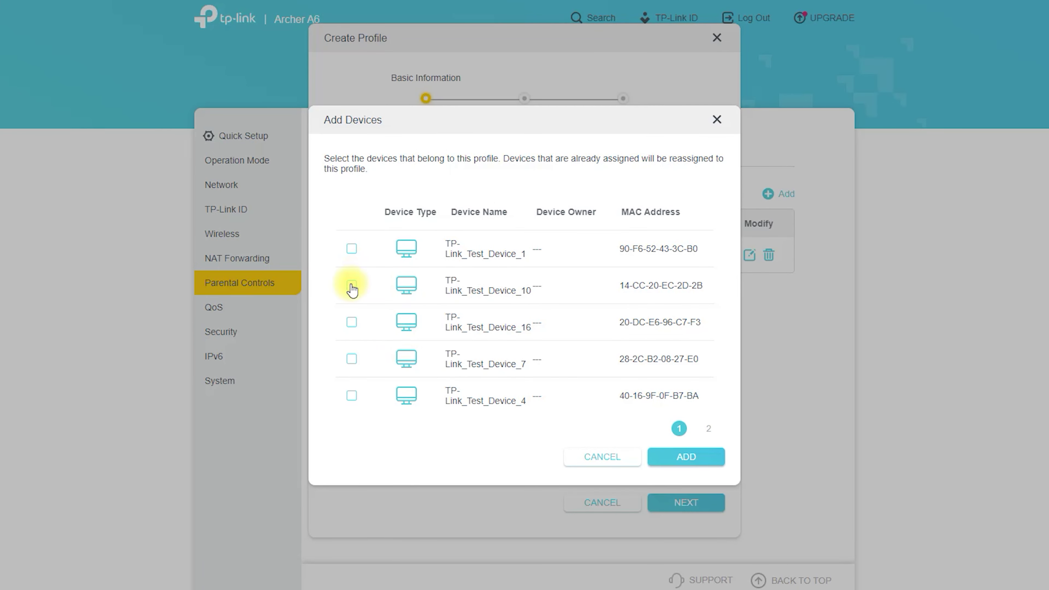
left_click(709, 458)
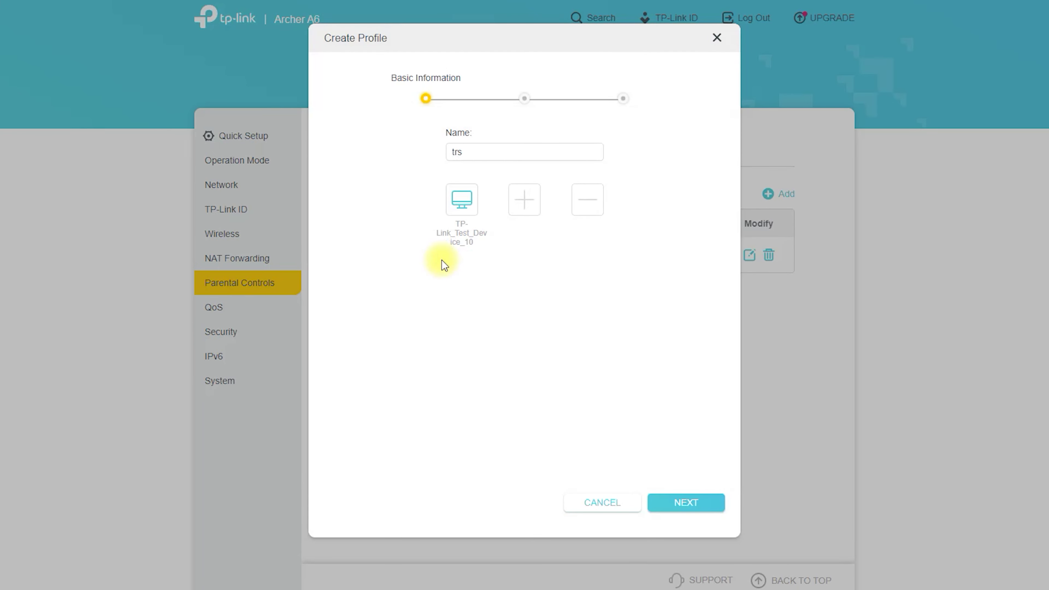
left_click(687, 502)
- Add the keyword "po" to the profile's blocked content and continue to the time controls
left_click(476, 193)
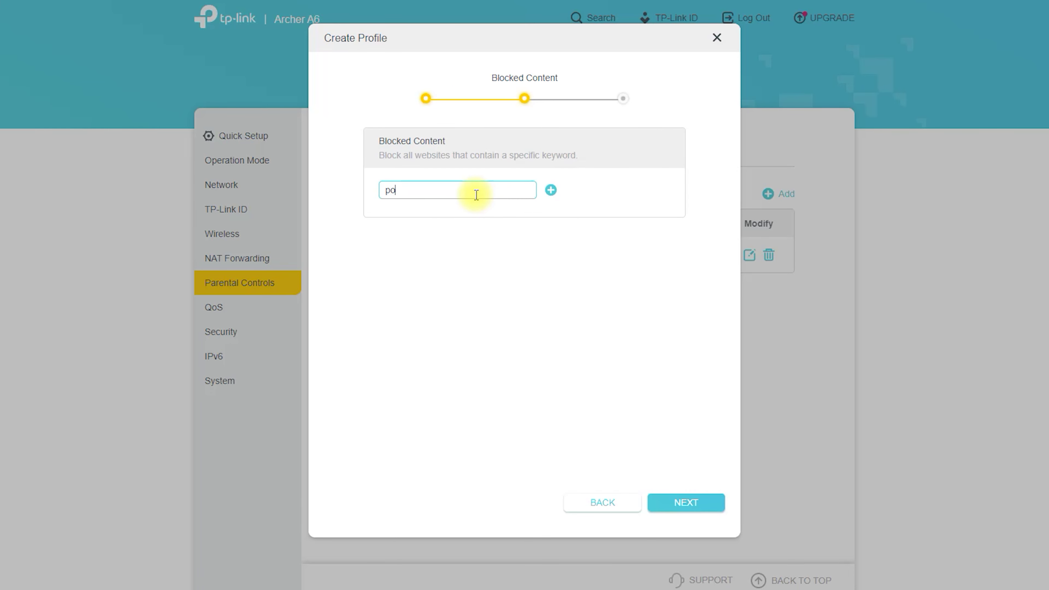
left_click(551, 190)
left_click(690, 504)
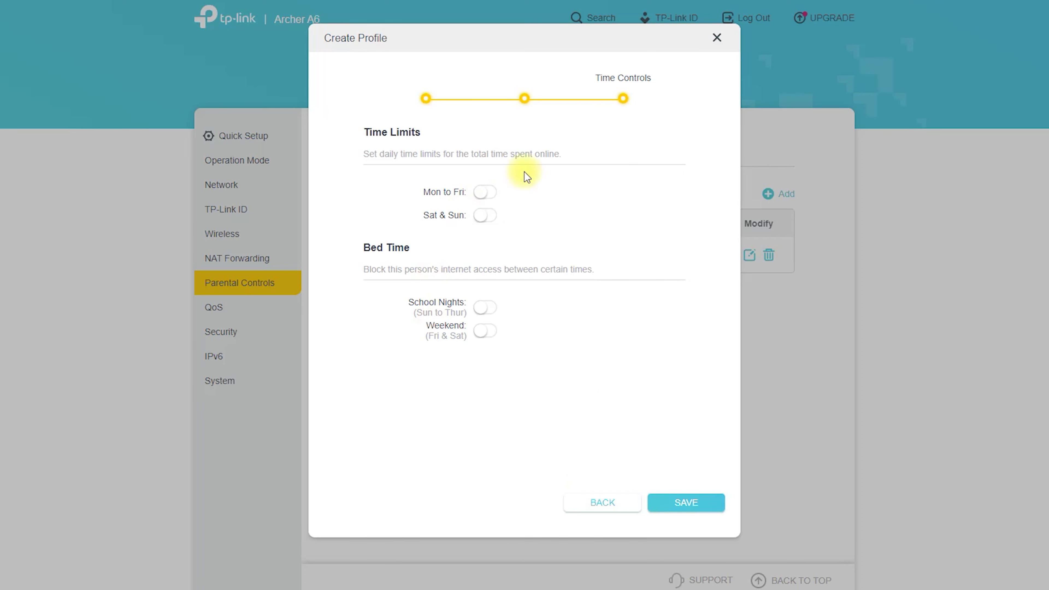
- Enable the profile's daily time limits, with 4 hours 30 mins for Monday to Friday and 3 hours for Saturday and Sunday
left_click(486, 192)
left_click(489, 218)
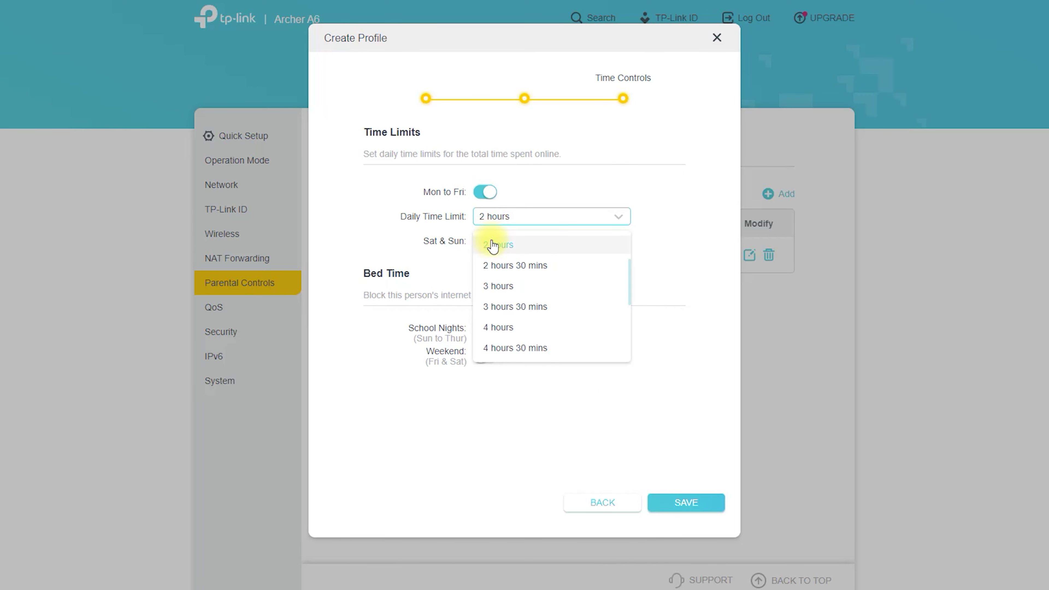
left_click(497, 348)
left_click(485, 241)
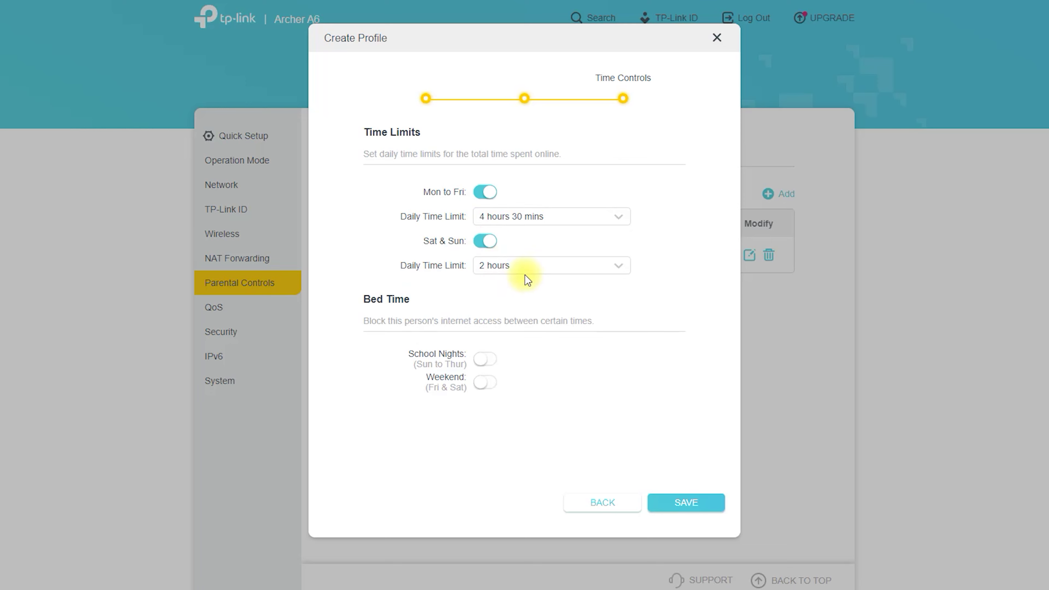
left_click(523, 267)
left_click(516, 335)
- Enable the profile's Bed Time for school nights and weekends with the default hours, and save the profile
left_click(485, 358)
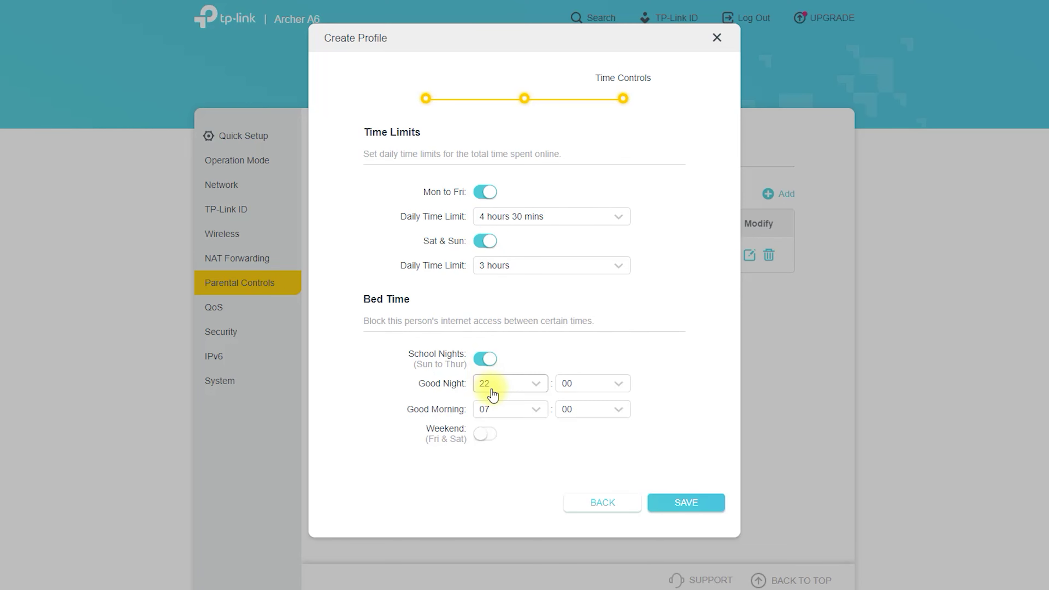
left_click(486, 434)
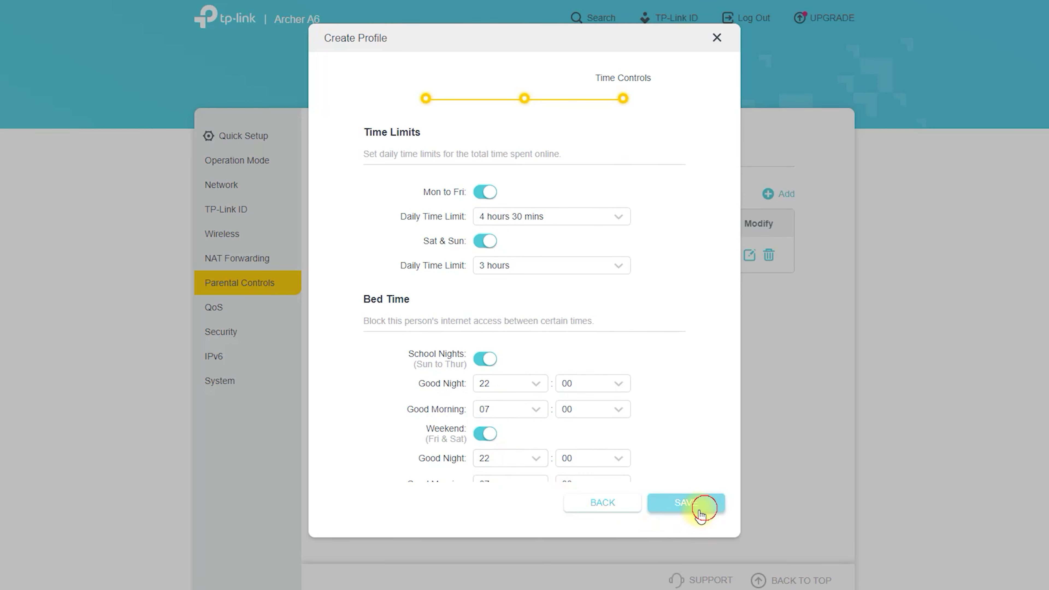
left_click(698, 506)
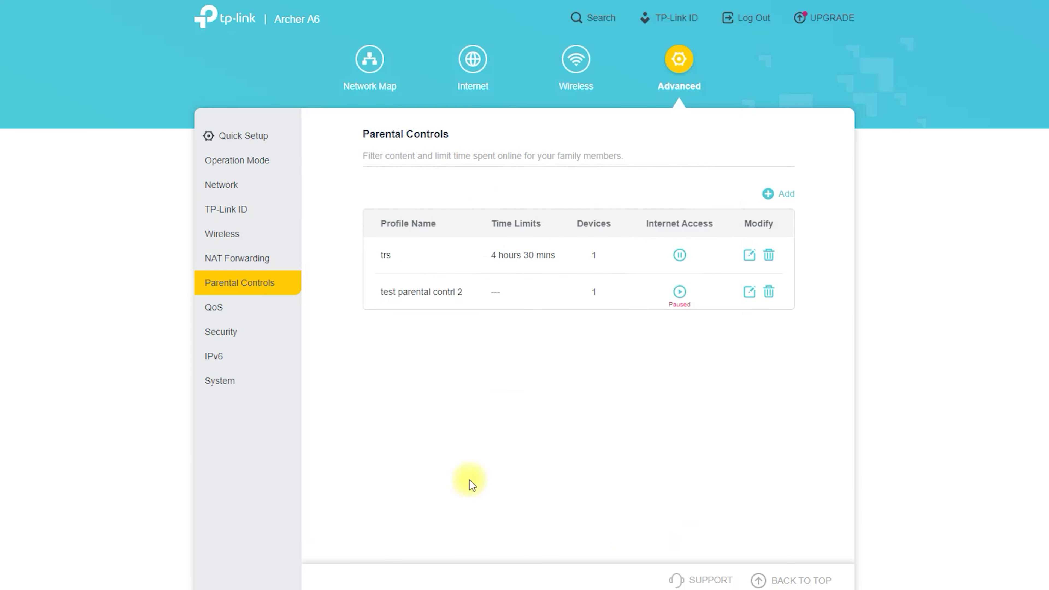
- Turn on priority for TP-Link_Test_Device_1 in the QoS device priority list
left_click(222, 315)
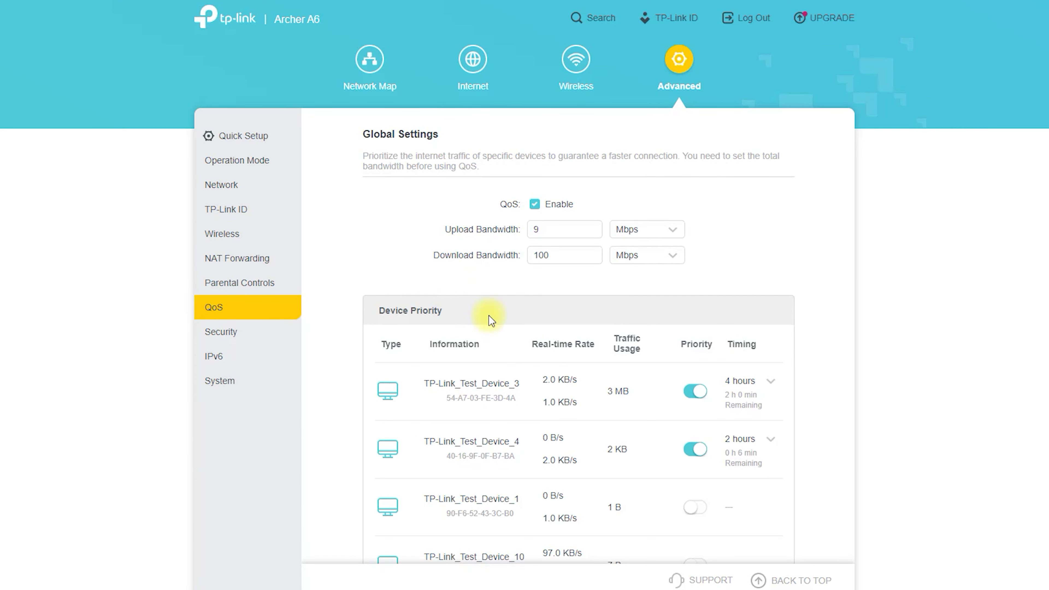
scroll(632, 325, "down", 5)
scroll(623, 371, "up", 5)
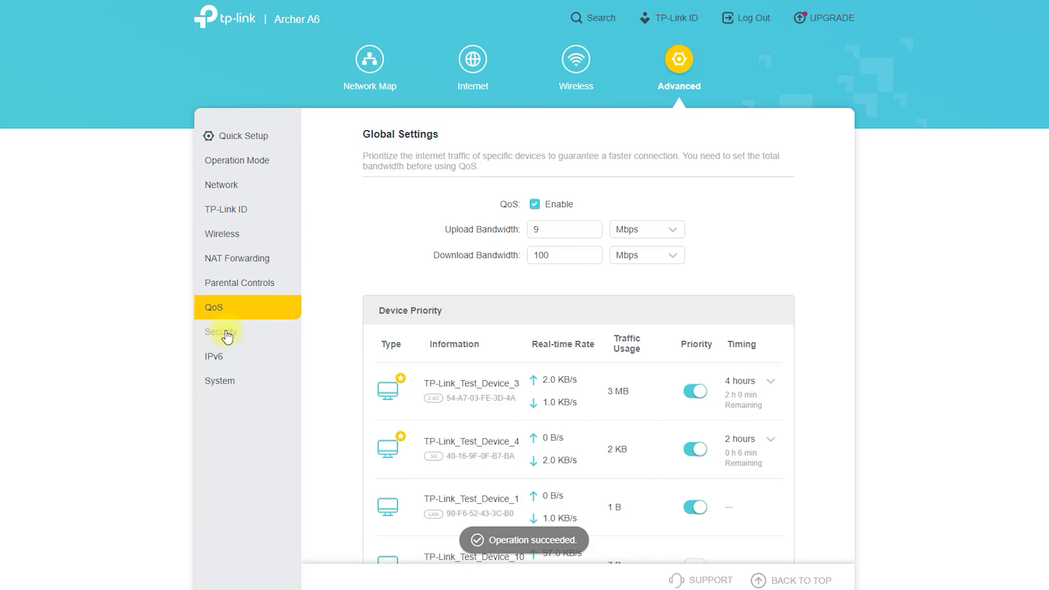
- Review the Security pages for Firewall, Access Control, IP & MAC Binding and ALG, and open the IPv6 page
left_click(227, 336)
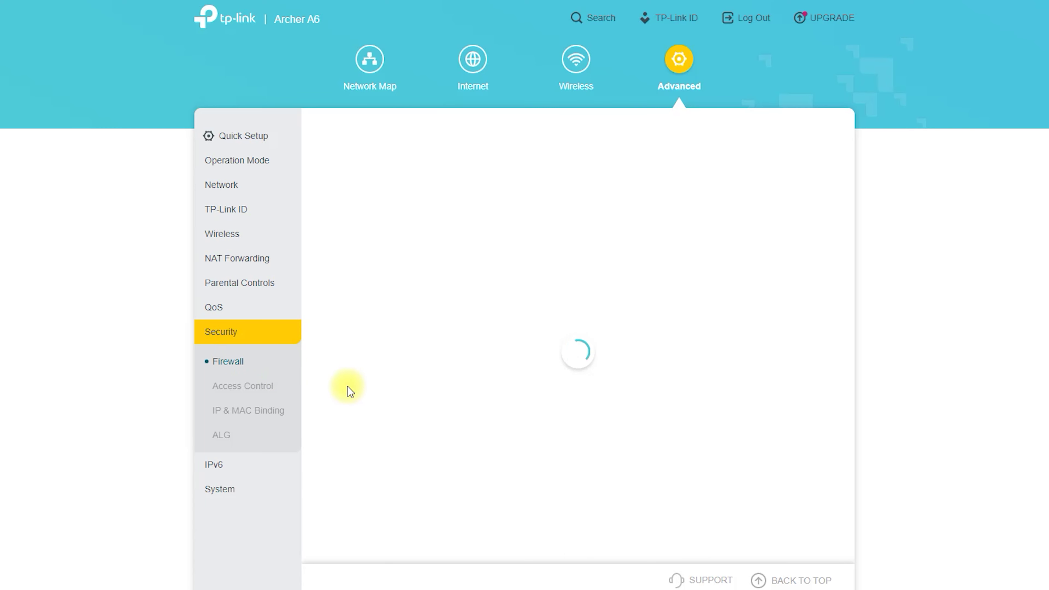
left_click(235, 388)
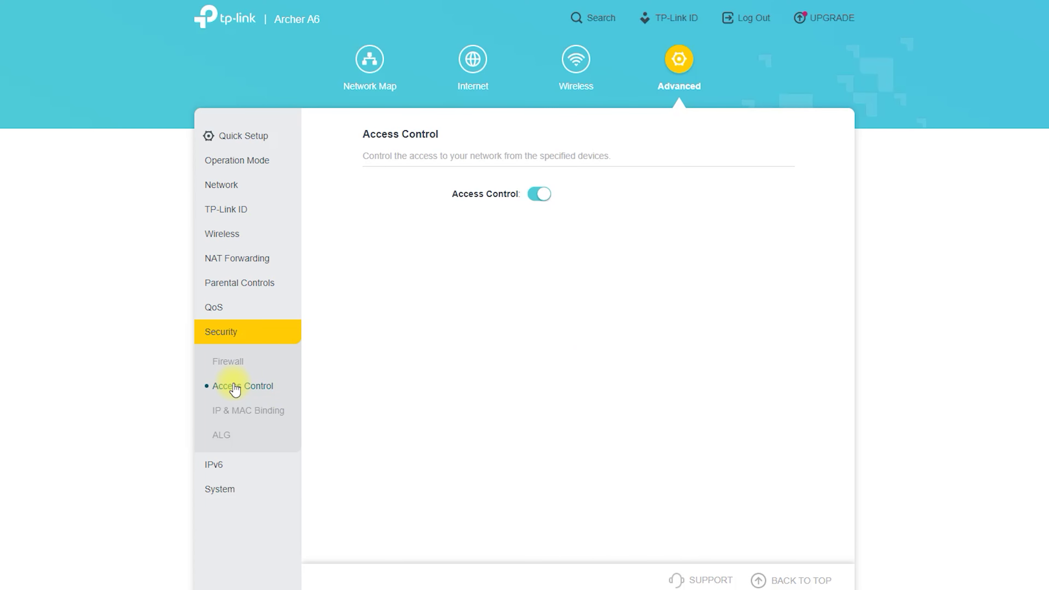
left_click(233, 409)
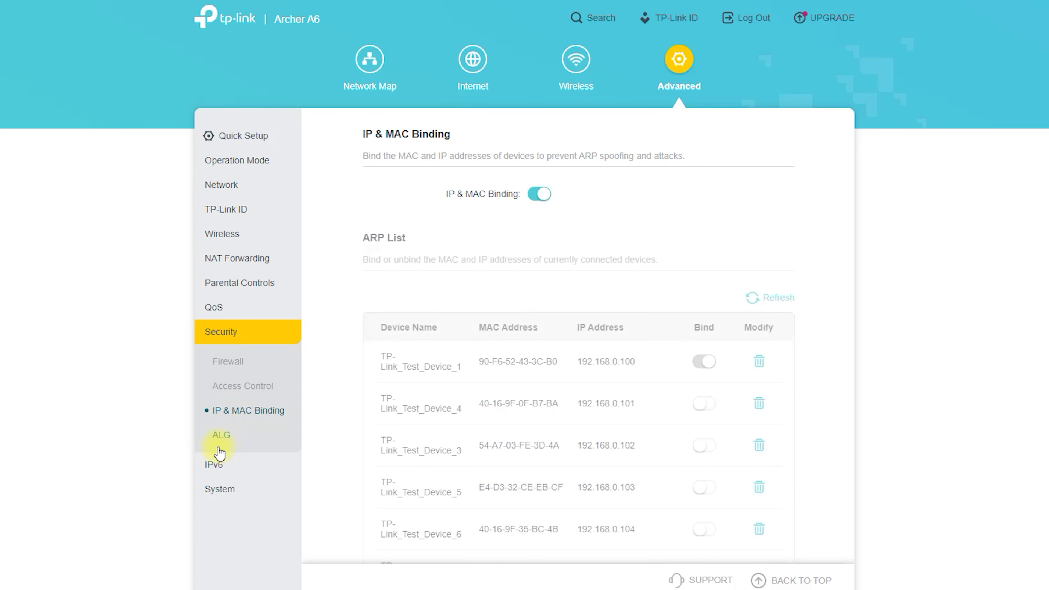
left_click(221, 438)
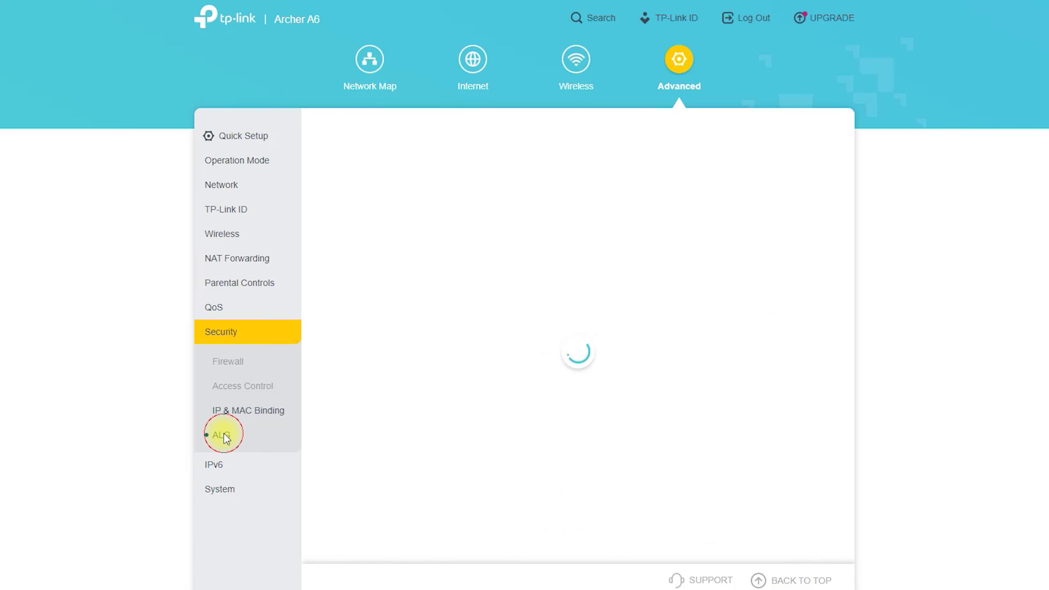
left_click(218, 462)
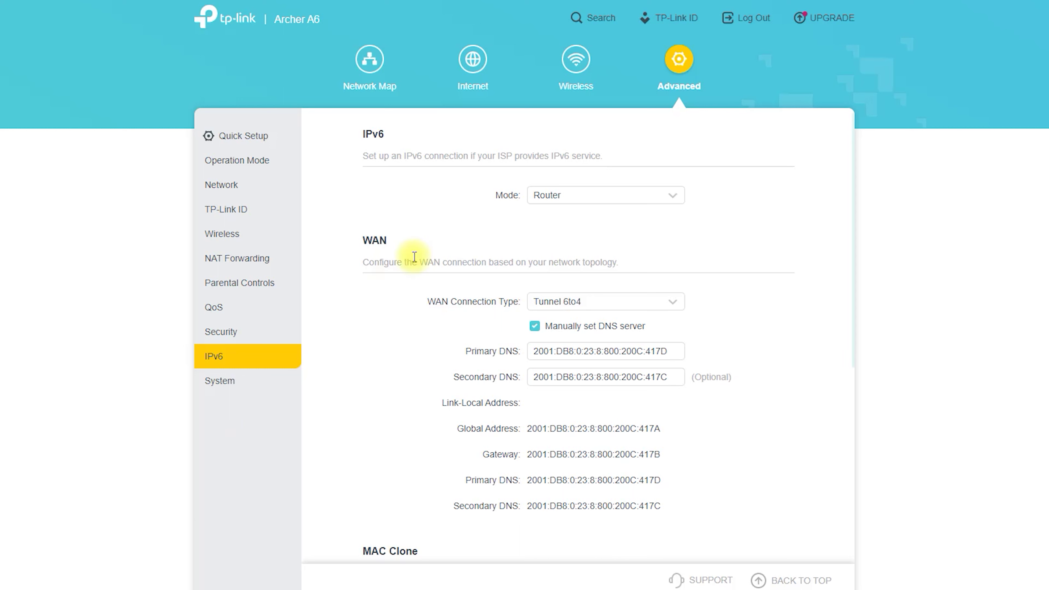
- Check the available IPv6 mode options and examine the WAN section with its connection type setting
left_click(575, 195)
left_click(576, 194)
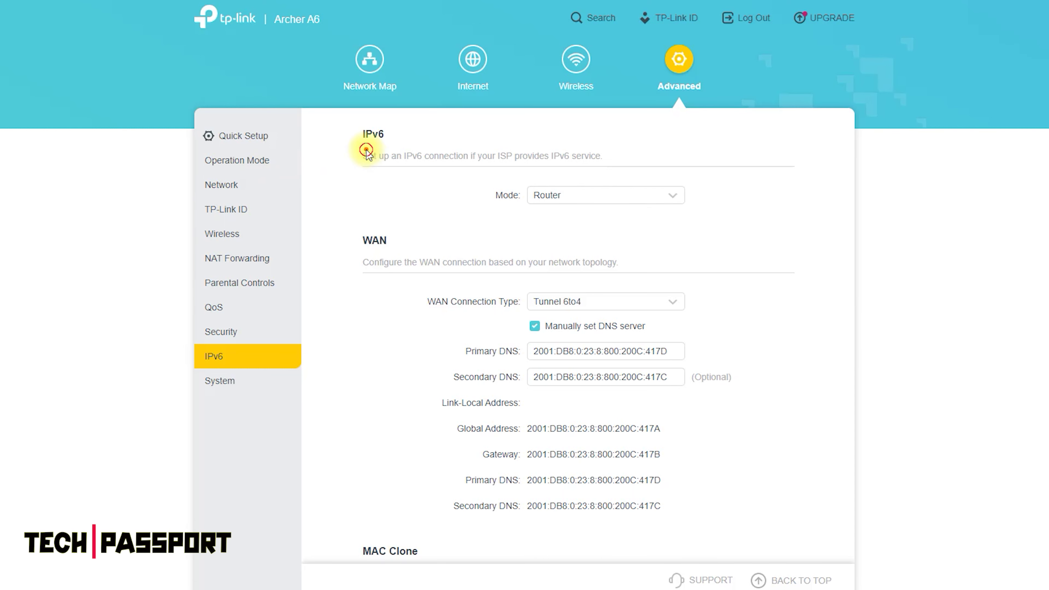
left_click_drag(363, 148, 390, 110)
mouse_move(356, 262)
left_mouse_down()
mouse_move(343, 216)
mouse_move(371, 265)
left_mouse_up()
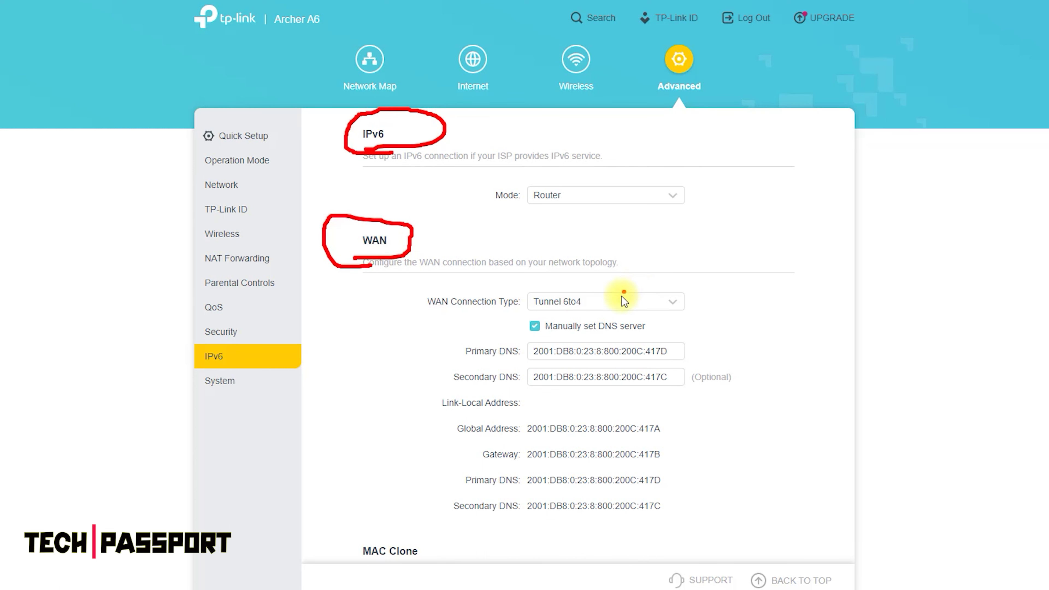
left_click_drag(529, 314, 695, 295)
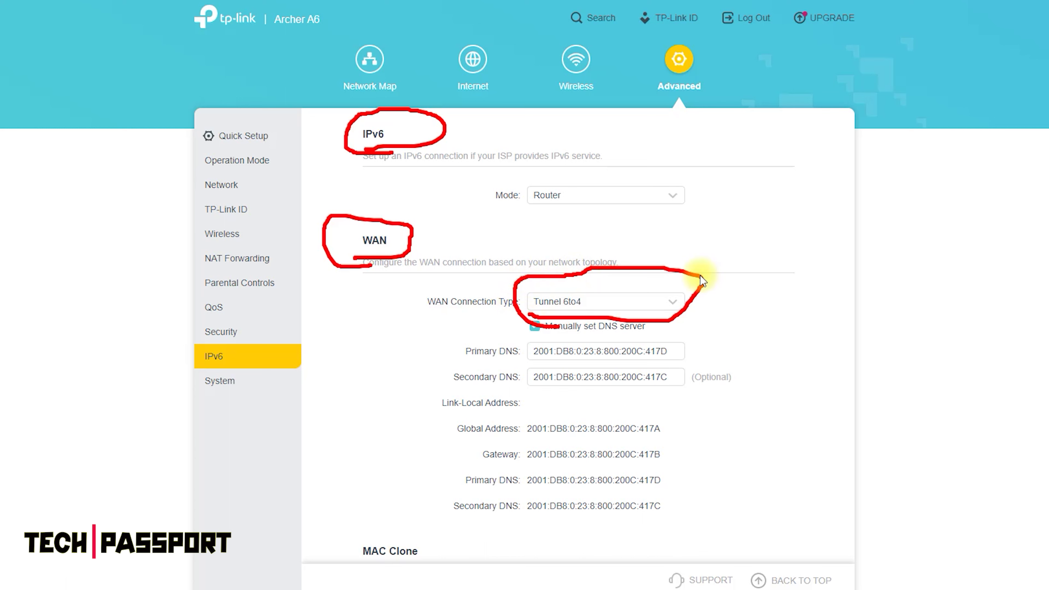
key("Escape")
- Switch the IPv6 WAN connection type to Normal, and finally to PPPoE
left_click(654, 305)
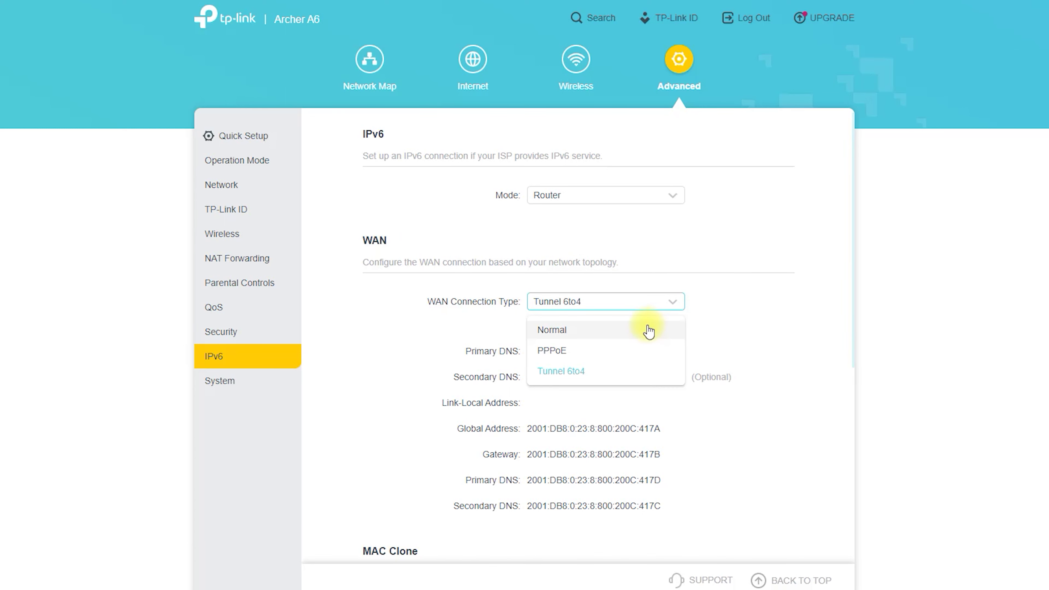
left_click(647, 329)
left_click(667, 308)
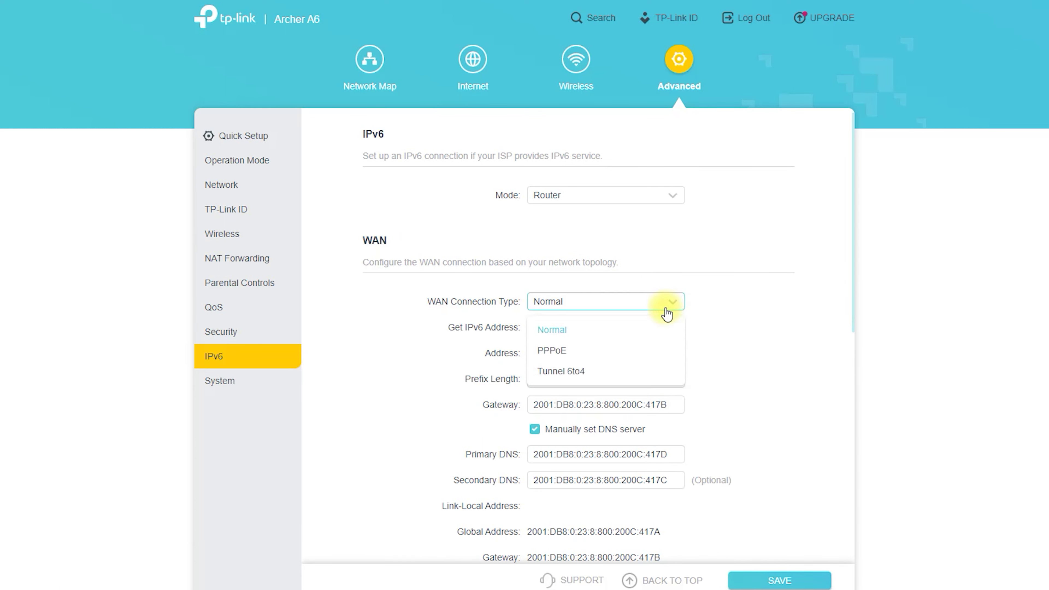
left_click(644, 351)
- Review the MAC Clone and LAN sections of the IPv6 page, and change prefix delegation to Custom Prefix
scroll(758, 347, "down", 10)
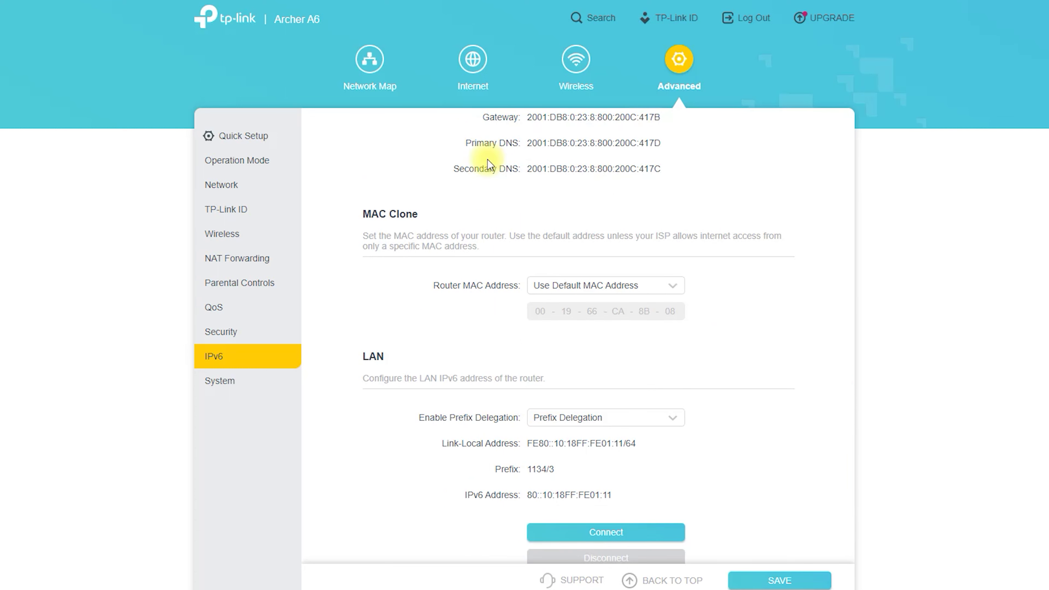
left_click_drag(384, 233, 346, 192)
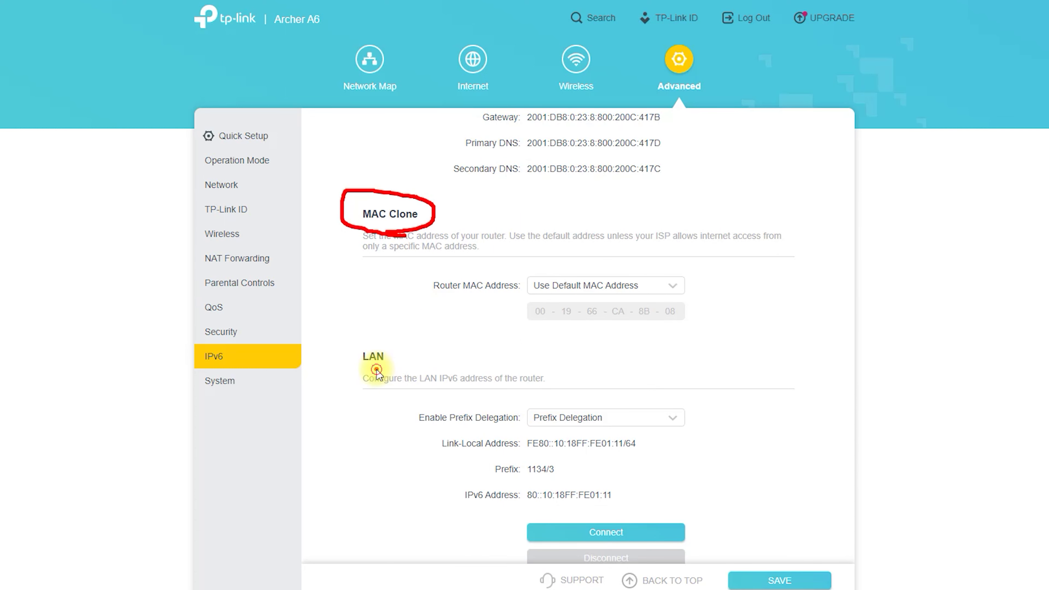
left_click_drag(377, 371, 341, 351)
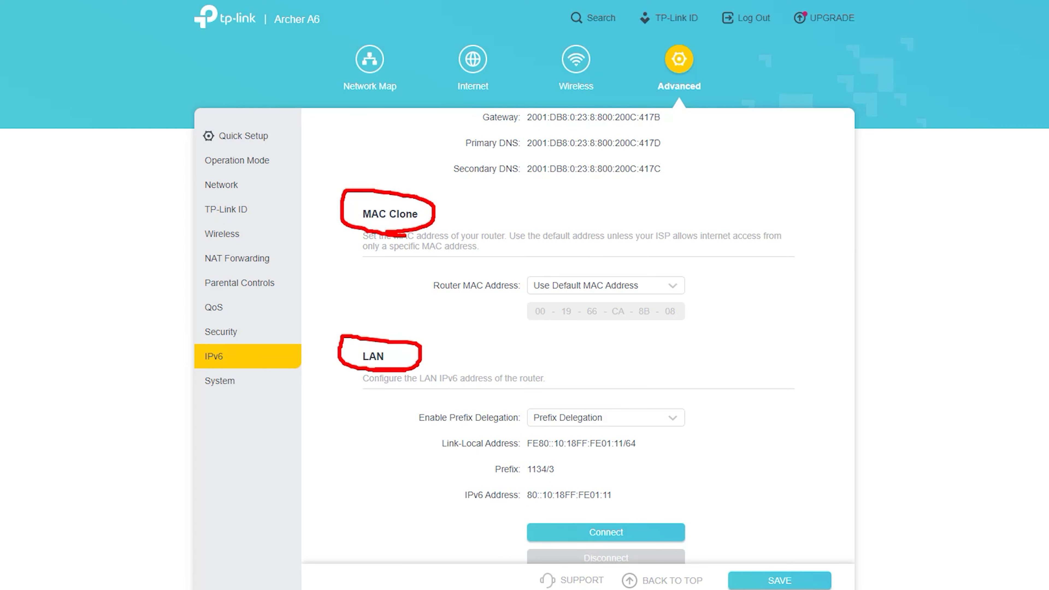
key("Escape")
scroll(388, 326, "down", 1)
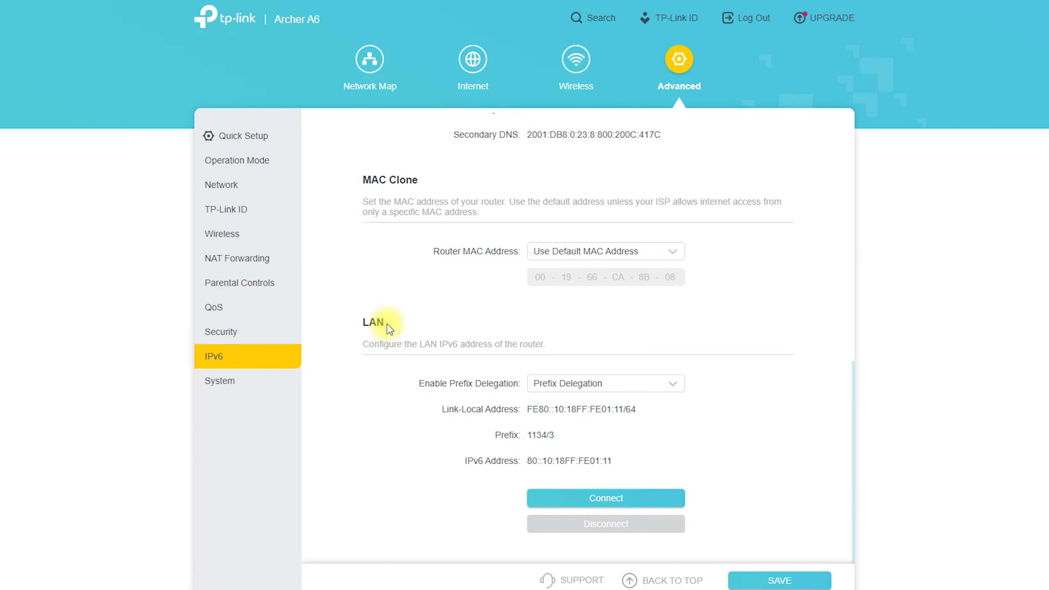
left_click(582, 385)
left_click(579, 454)
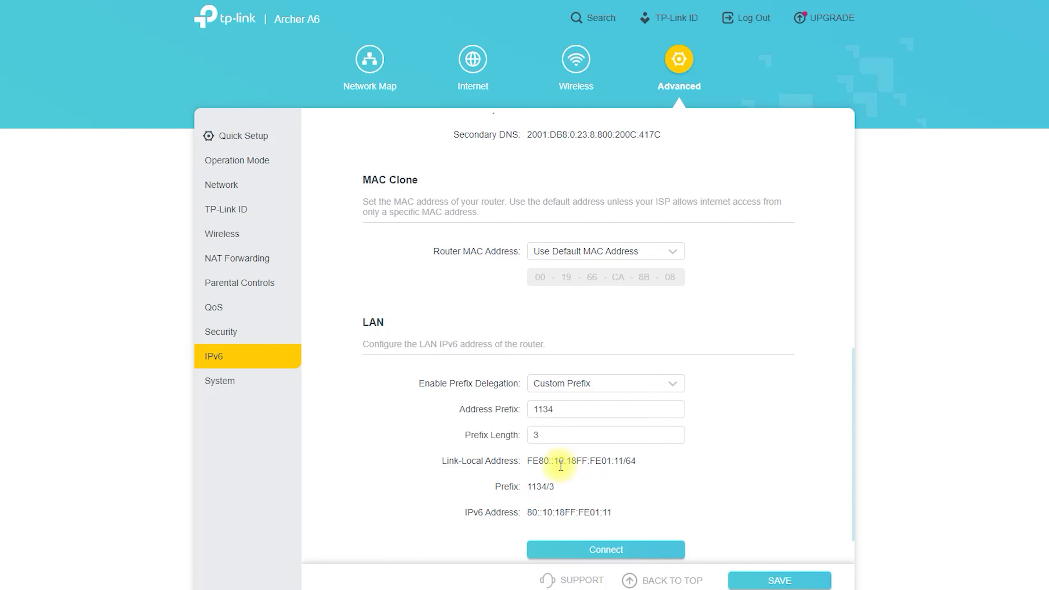
- Go through the System pages for Firmware Upgrade, Backup & Restore and Administration, examining the remote and local management sections
left_click(233, 388)
left_click(261, 417)
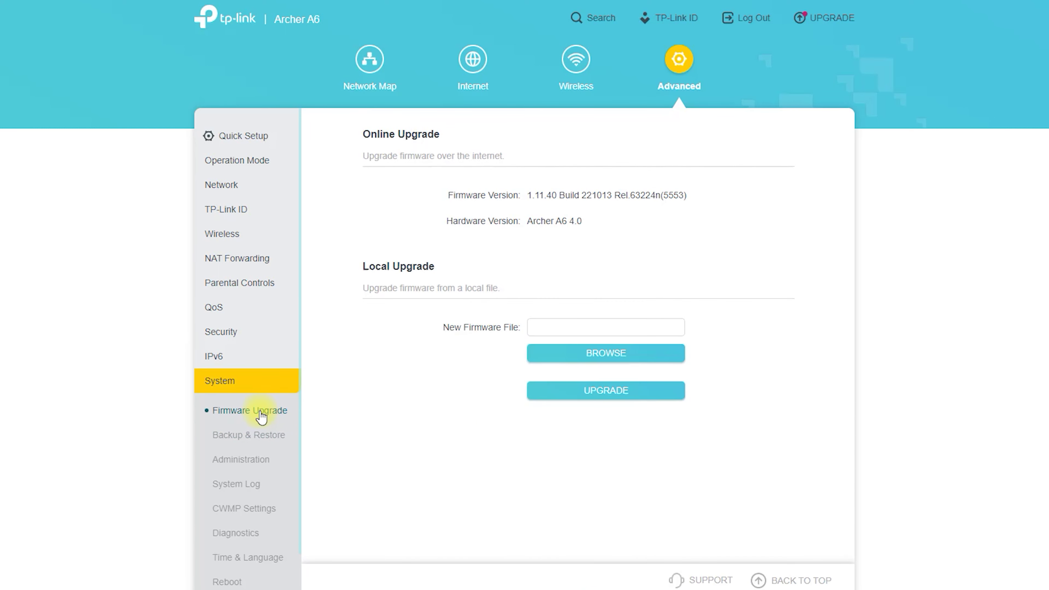
left_click(249, 441)
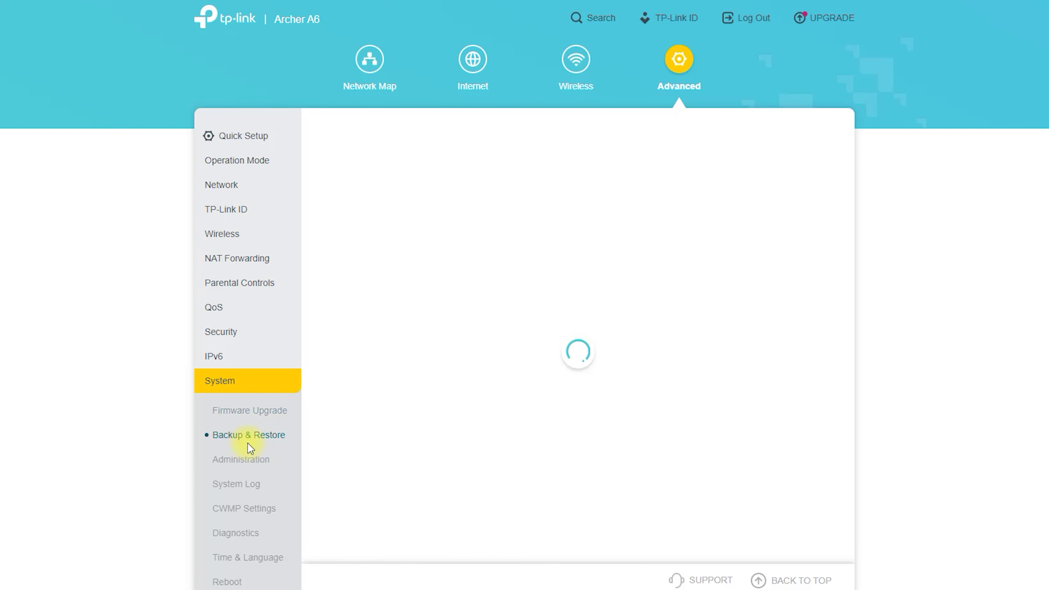
left_click(243, 461)
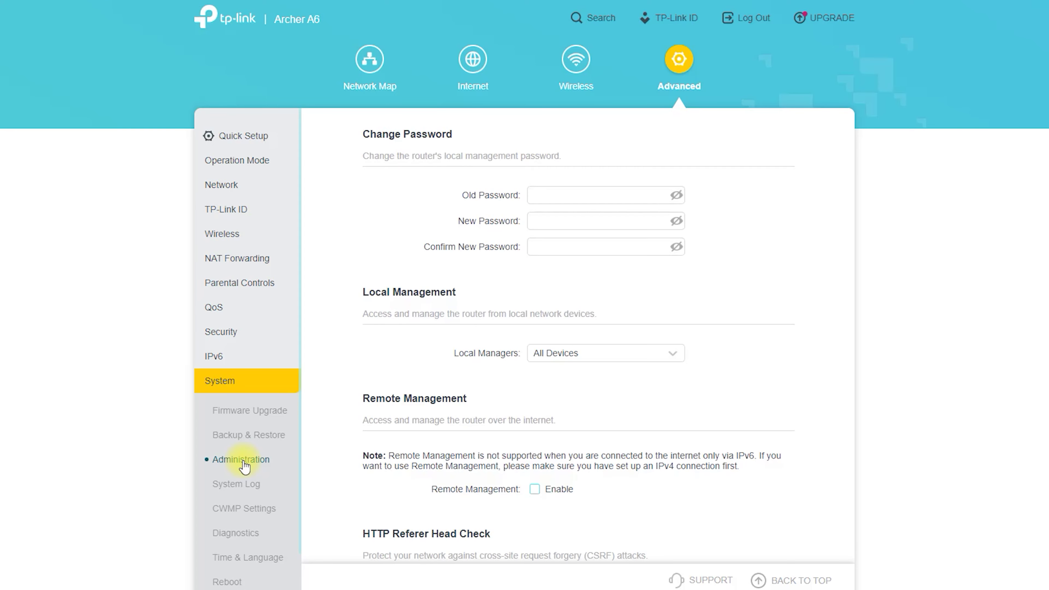
scroll(411, 364, "down", 2)
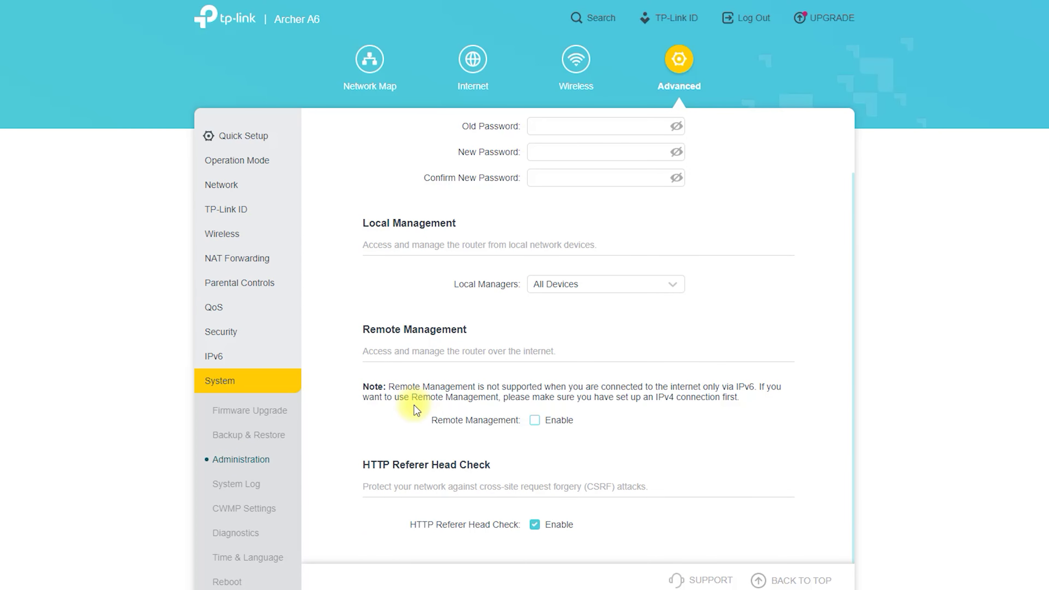
mouse_move(385, 345)
left_mouse_down()
mouse_move(491, 330)
mouse_move(361, 311)
left_mouse_up()
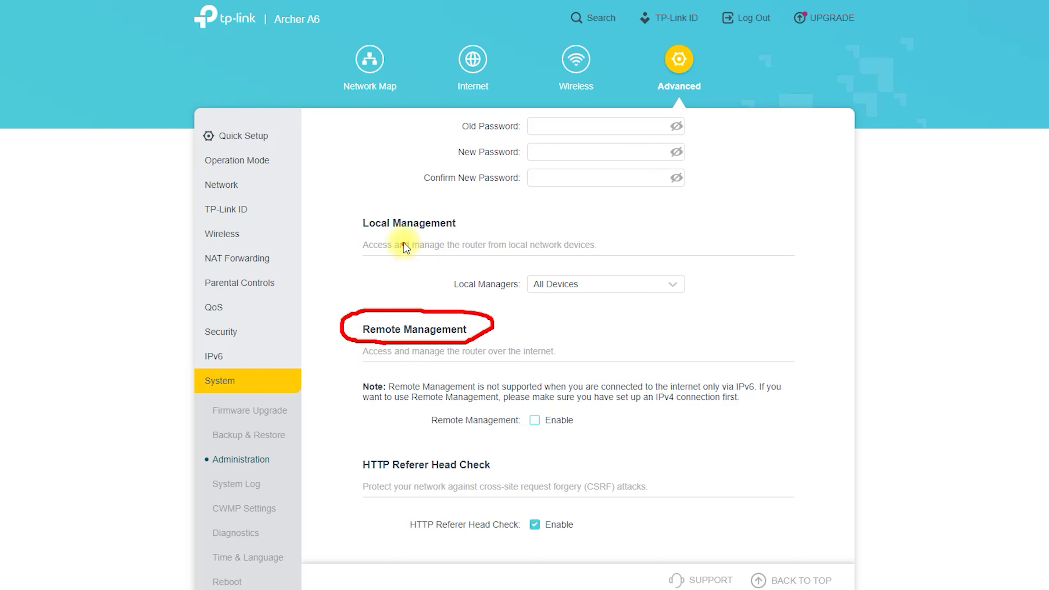
left_click_drag(367, 238, 410, 236)
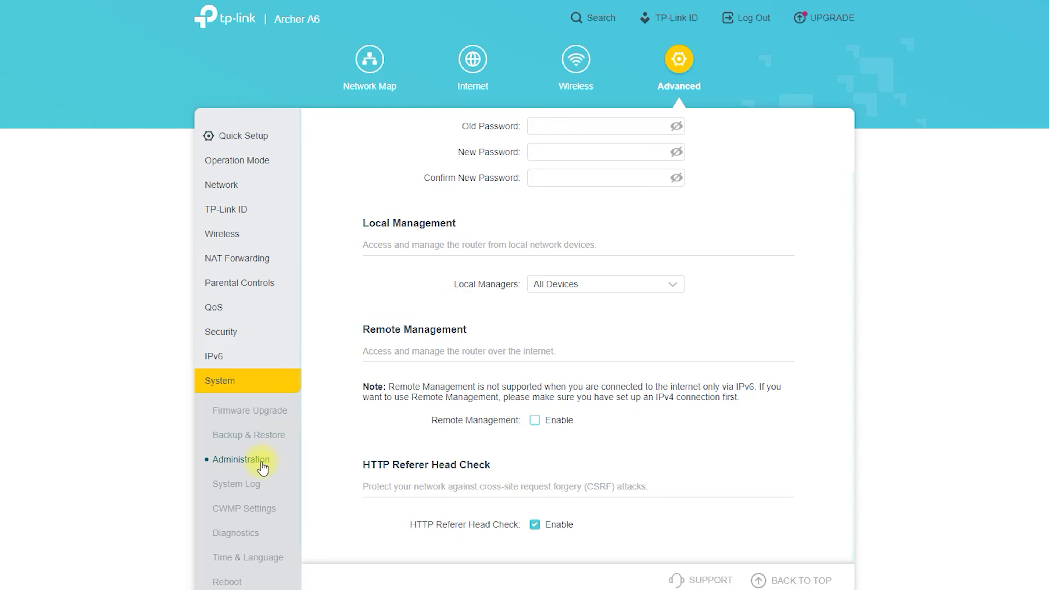
- View the System Log, CWMP Settings, Diagnostics, Time & Language, Reboot and LED Control pages in turn
left_click(236, 484)
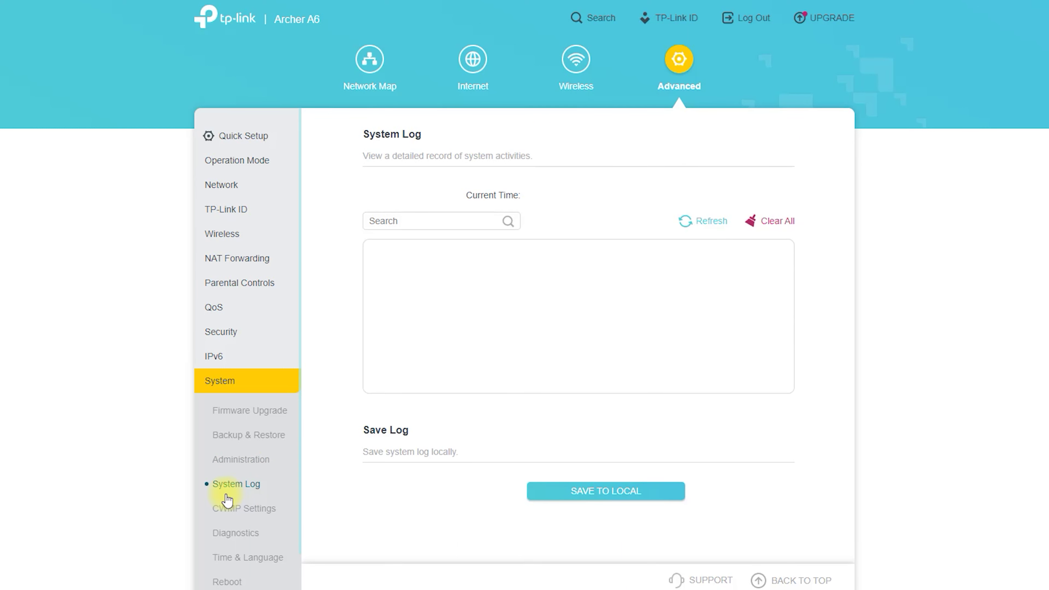
left_click(226, 511)
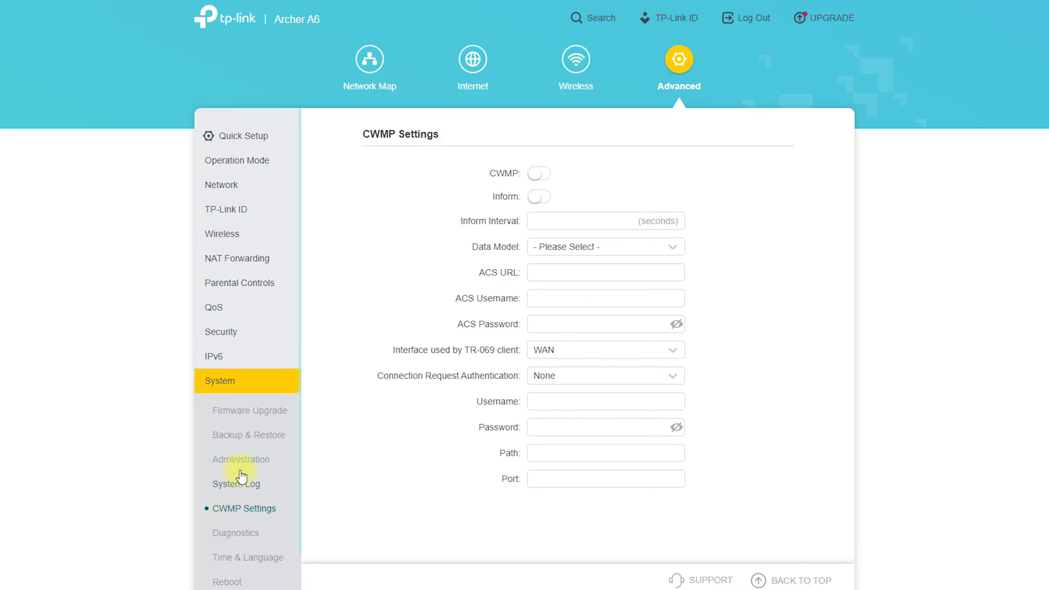
scroll(242, 476, "down", 1)
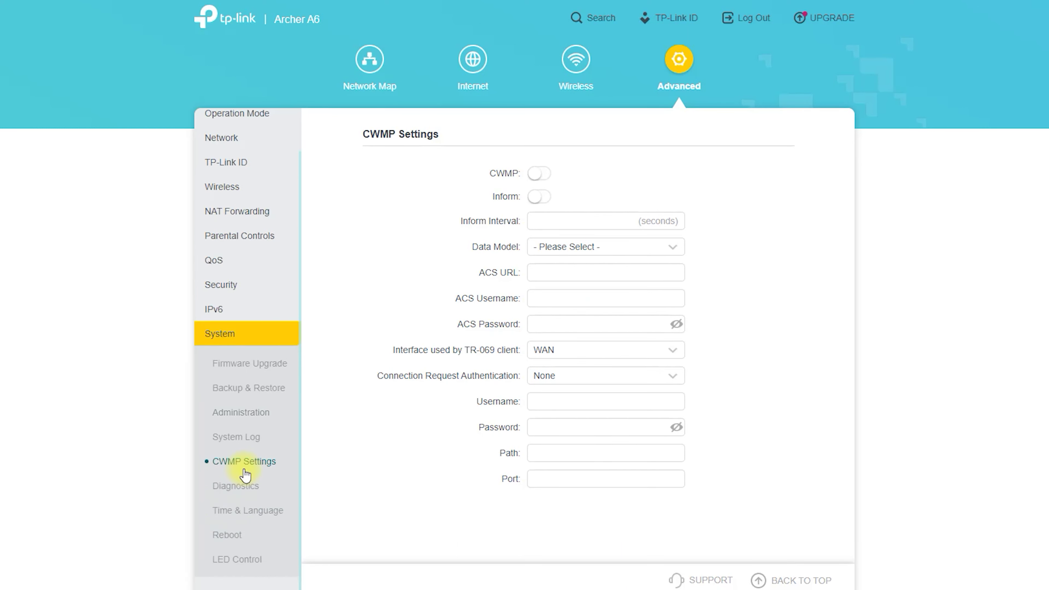
left_click(237, 490)
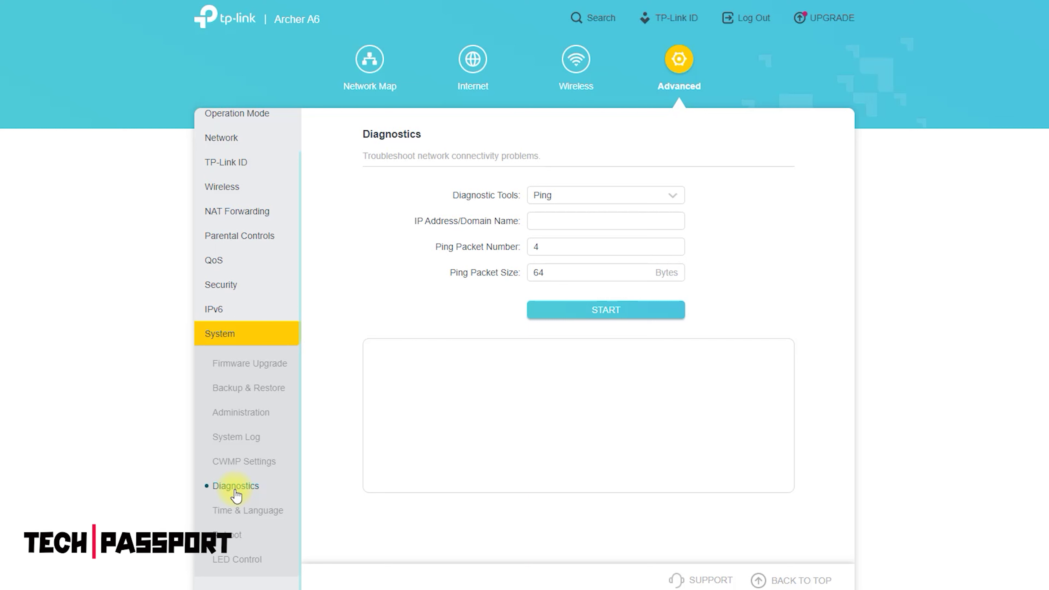
left_click(230, 512)
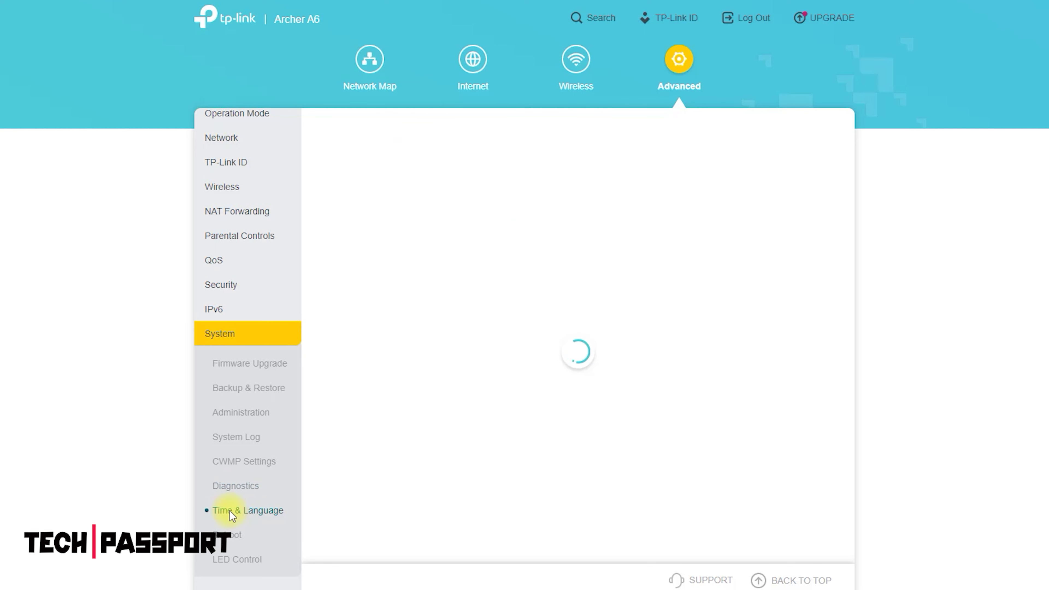
left_click(223, 543)
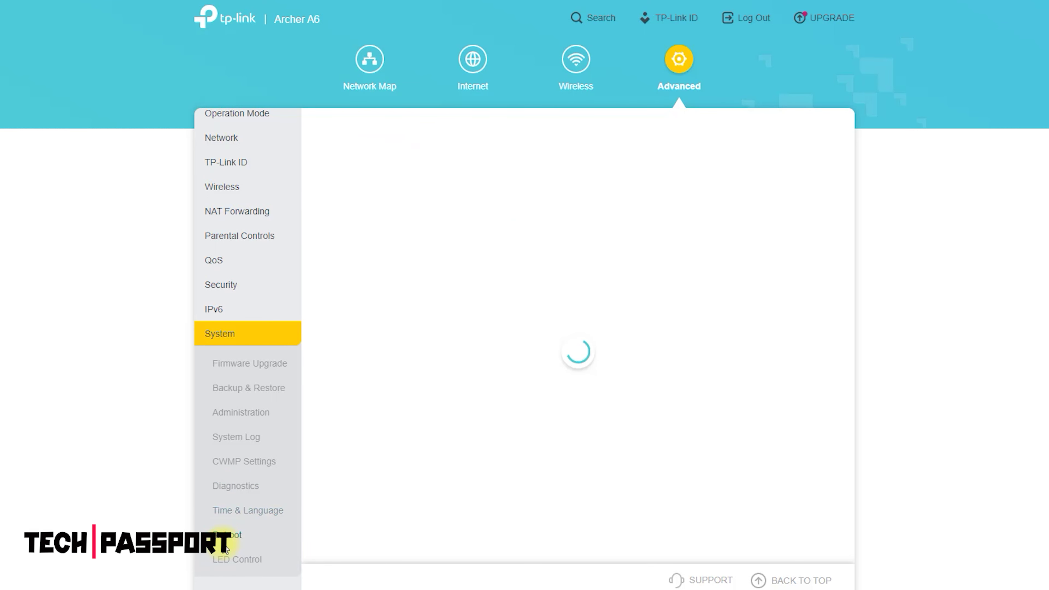
left_click(225, 562)
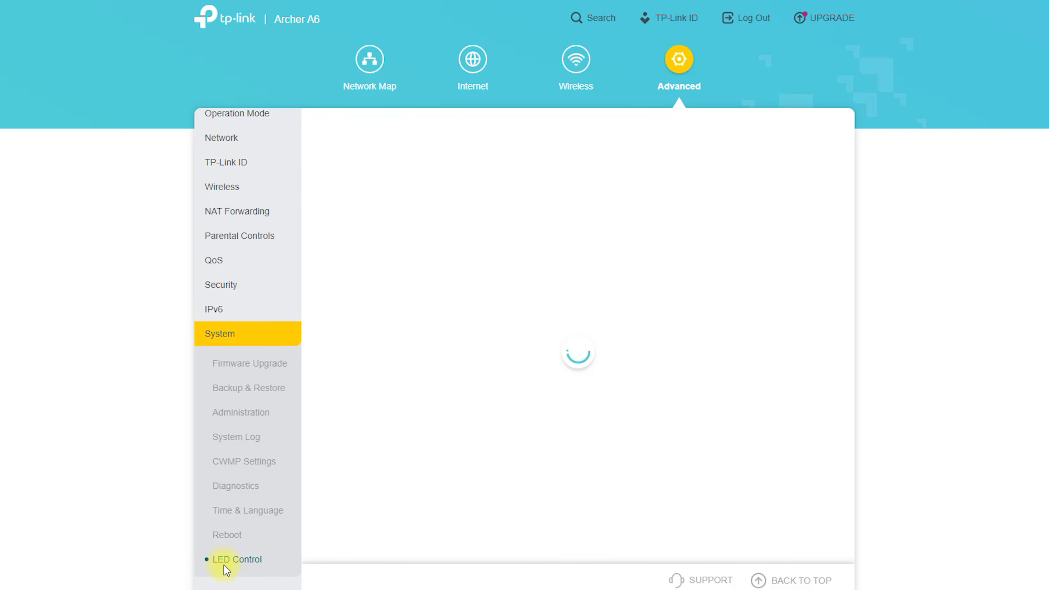